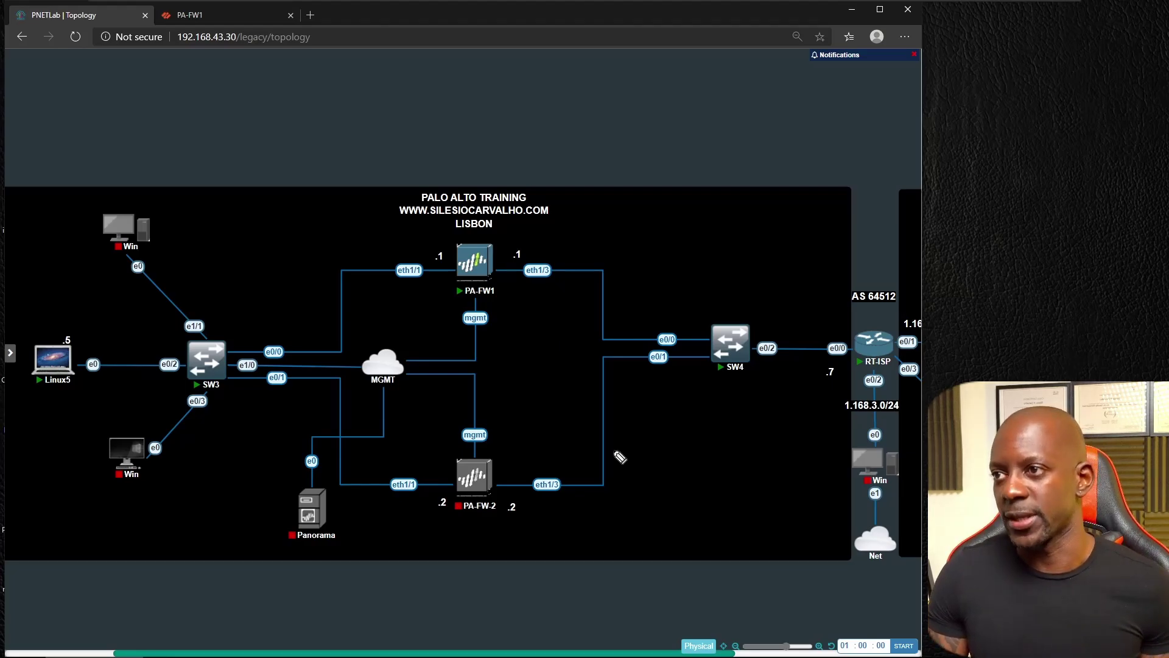
Step: Scribble over PA-FW1, PA-FW-2 and Panorama to cross them out
{"action": "mouse_move", "coordinate": [442, 255]}
{"action": "left_mouse_down"}
{"action": "mouse_move", "coordinate": [456, 288]}
{"action": "mouse_move", "coordinate": [484, 258]}
{"action": "mouse_move", "coordinate": [493, 271]}
{"action": "mouse_move", "coordinate": [478, 251]}
{"action": "left_mouse_up"}
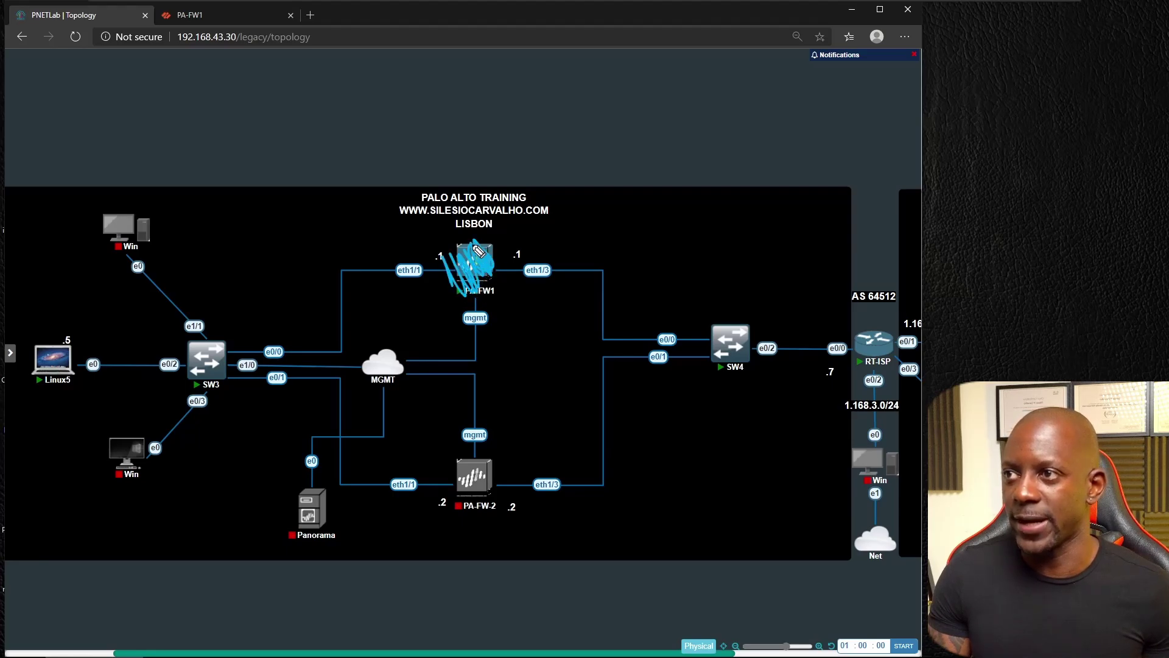
{"action": "mouse_move", "coordinate": [470, 481]}
{"action": "left_mouse_down"}
{"action": "mouse_move", "coordinate": [469, 469]}
{"action": "mouse_move", "coordinate": [493, 474]}
{"action": "left_mouse_up"}
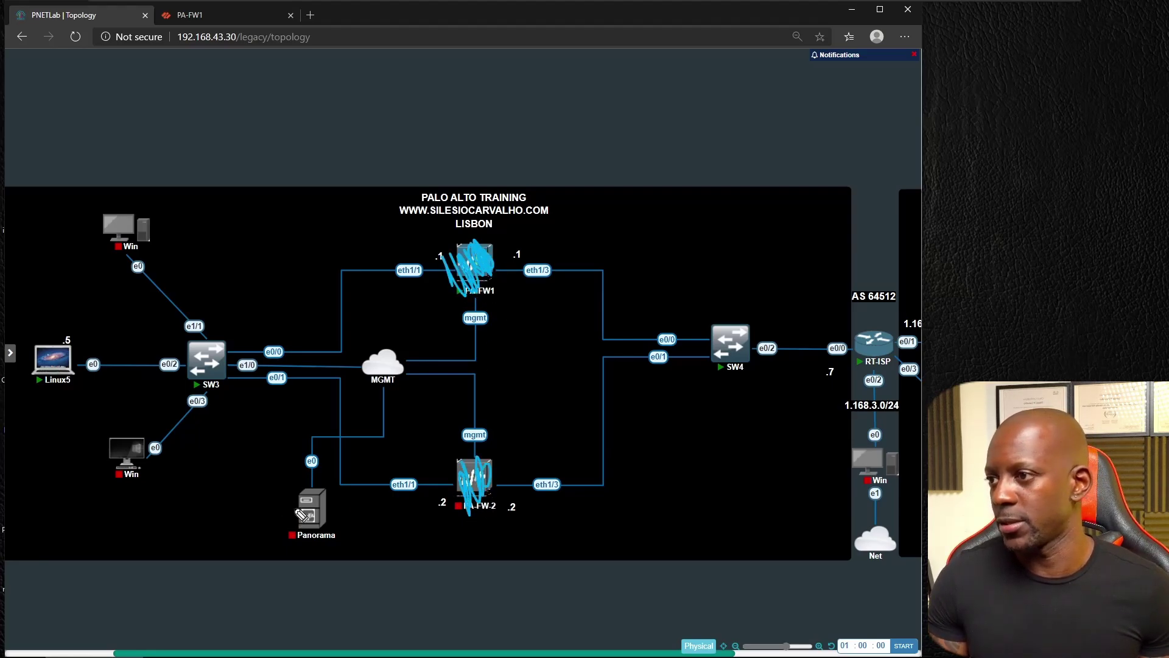
{"action": "left_click_drag", "start_coordinate": [301, 514], "coordinate": [325, 491]}
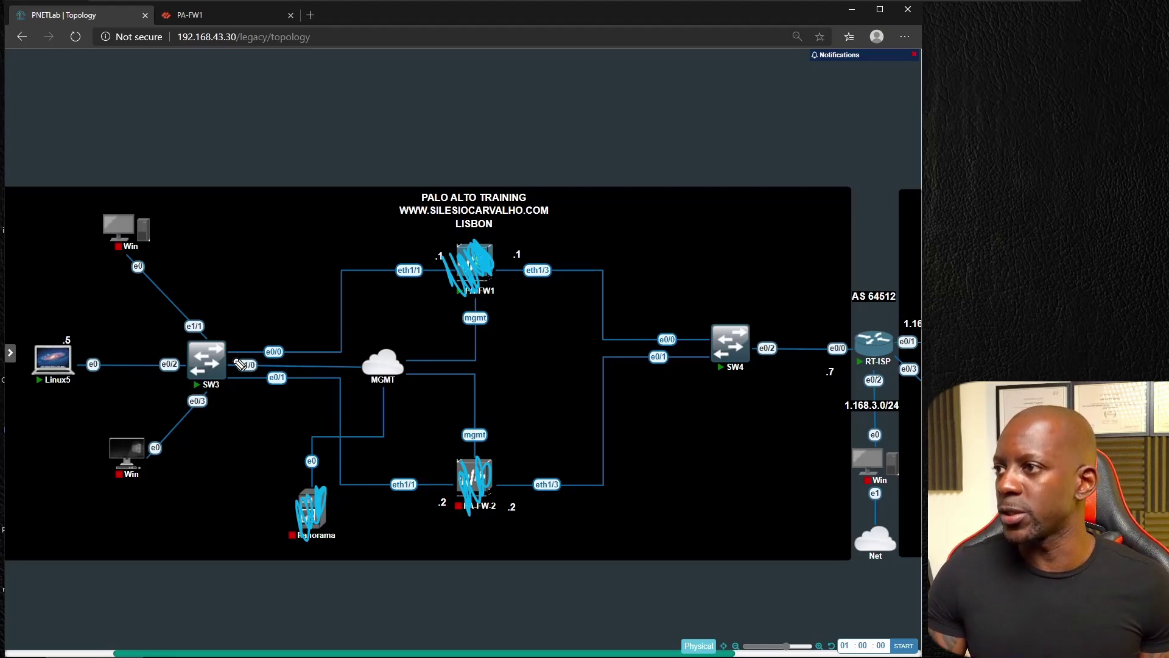
Step: Trace the two SW3–SW4 paths to e0/0 and e0/1, and write 10.1.0.0/24 below SW4
{"action": "left_click_drag", "start_coordinate": [229, 355], "coordinate": [709, 341]}
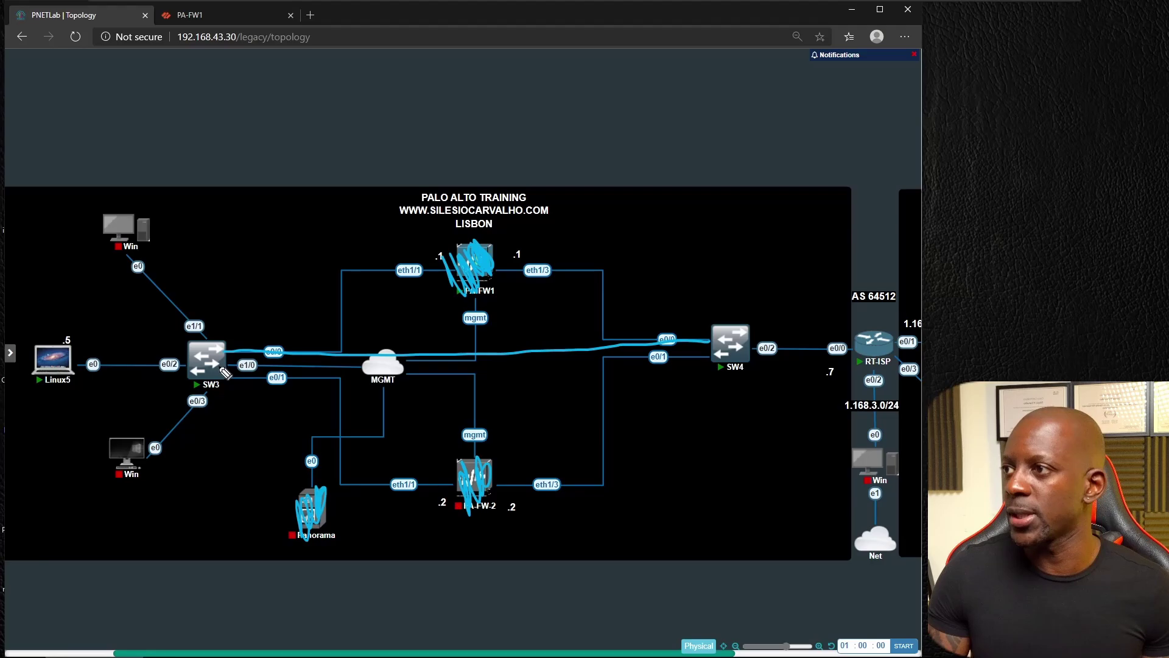
{"action": "mouse_move", "coordinate": [231, 372]}
{"action": "left_mouse_down"}
{"action": "mouse_move", "coordinate": [601, 374]}
{"action": "mouse_move", "coordinate": [706, 355]}
{"action": "left_mouse_up"}
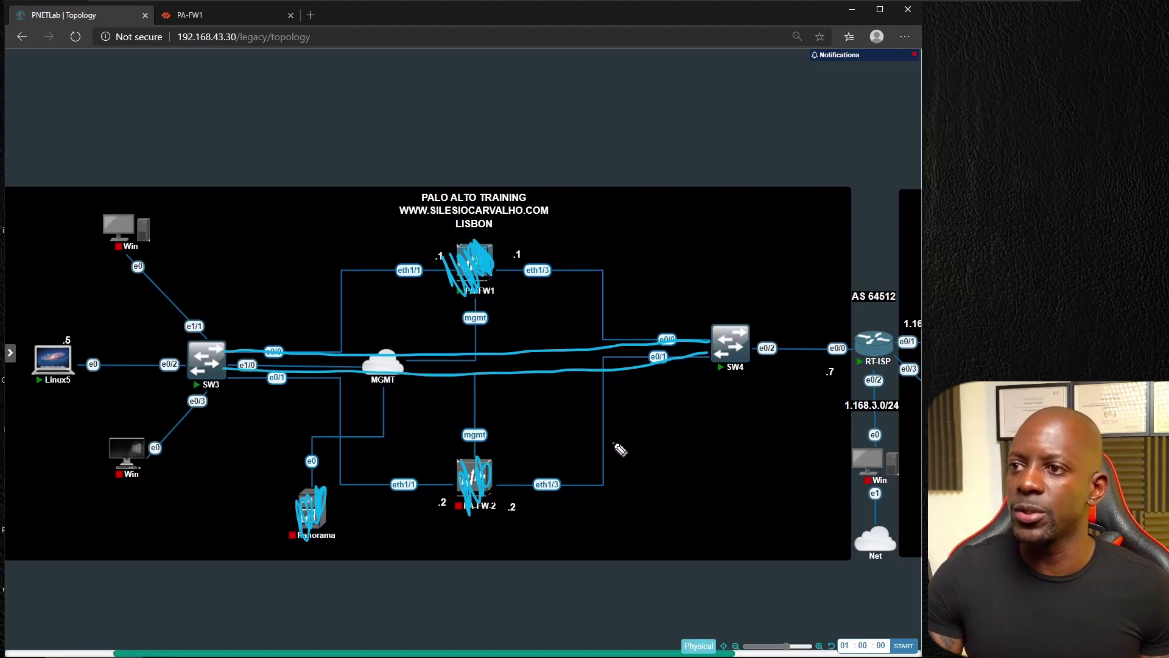
{"action": "mouse_move", "coordinate": [615, 447]}
{"action": "left_mouse_down"}
{"action": "mouse_move", "coordinate": [717, 423]}
{"action": "mouse_move", "coordinate": [733, 435]}
{"action": "mouse_move", "coordinate": [741, 422]}
{"action": "mouse_move", "coordinate": [739, 434]}
{"action": "left_mouse_up"}
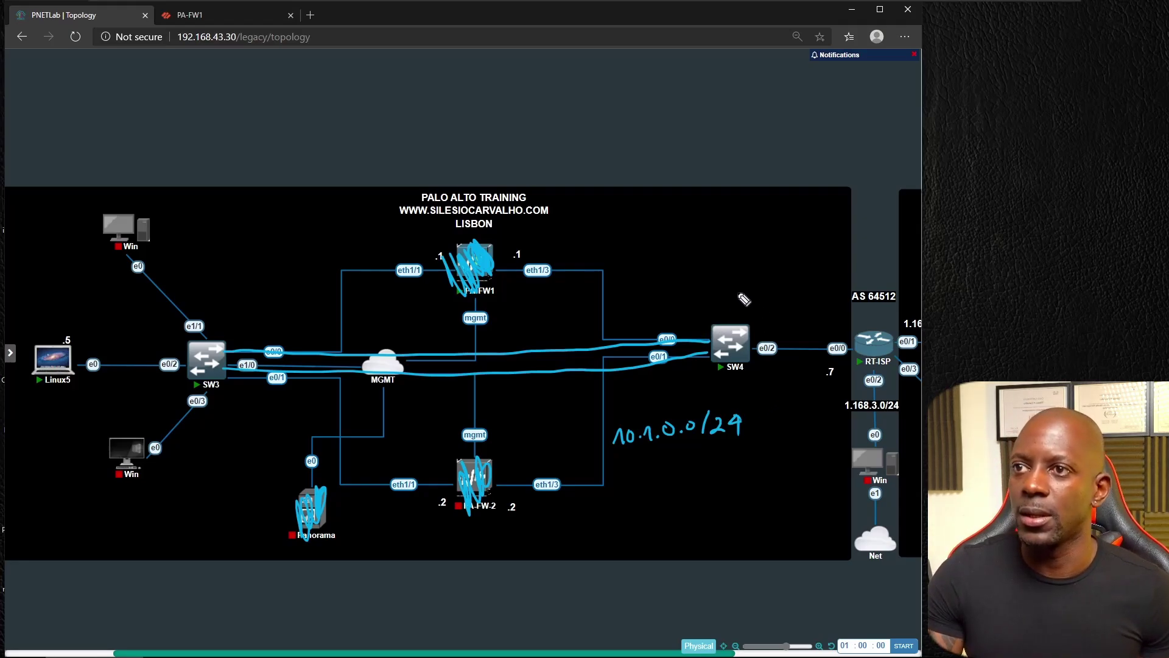
Step: Write 10.1.0.7 above SW4 and 10.1.0.5 below Linux5, then erase PA-FW1's scribble
{"action": "mouse_move", "coordinate": [732, 301]}
{"action": "left_mouse_down"}
{"action": "mouse_move", "coordinate": [809, 287]}
{"action": "mouse_move", "coordinate": [810, 297]}
{"action": "left_mouse_up"}
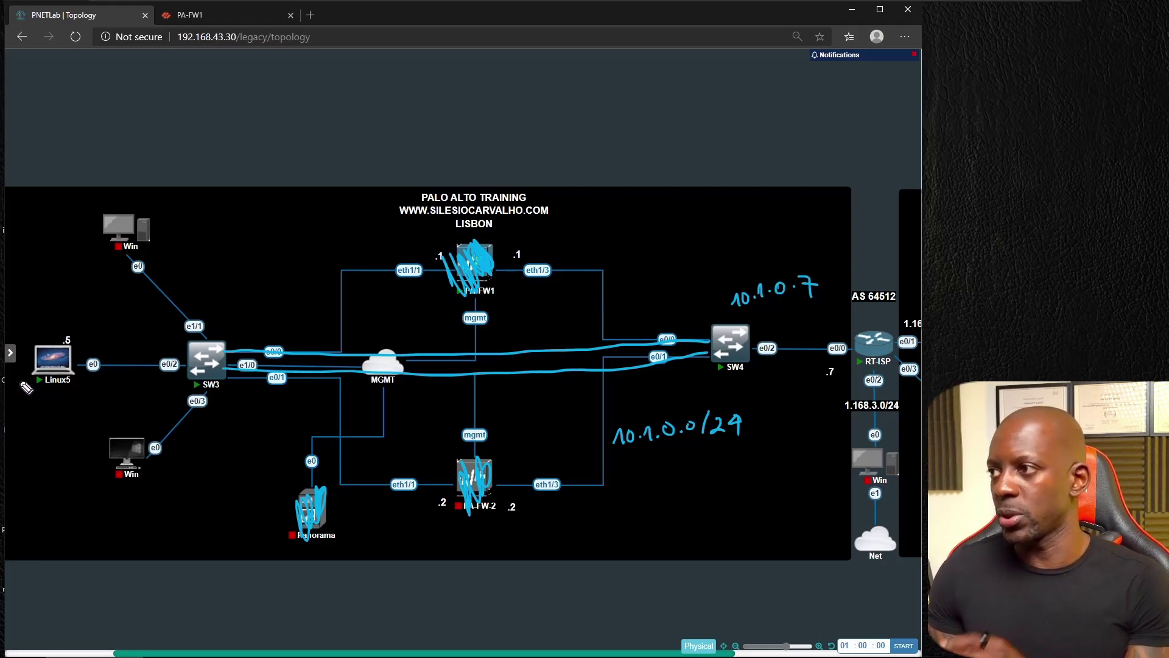
{"action": "mouse_move", "coordinate": [34, 413]}
{"action": "left_mouse_down"}
{"action": "mouse_move", "coordinate": [29, 429]}
{"action": "mouse_move", "coordinate": [40, 414]}
{"action": "mouse_move", "coordinate": [99, 400]}
{"action": "mouse_move", "coordinate": [97, 411]}
{"action": "left_mouse_up"}
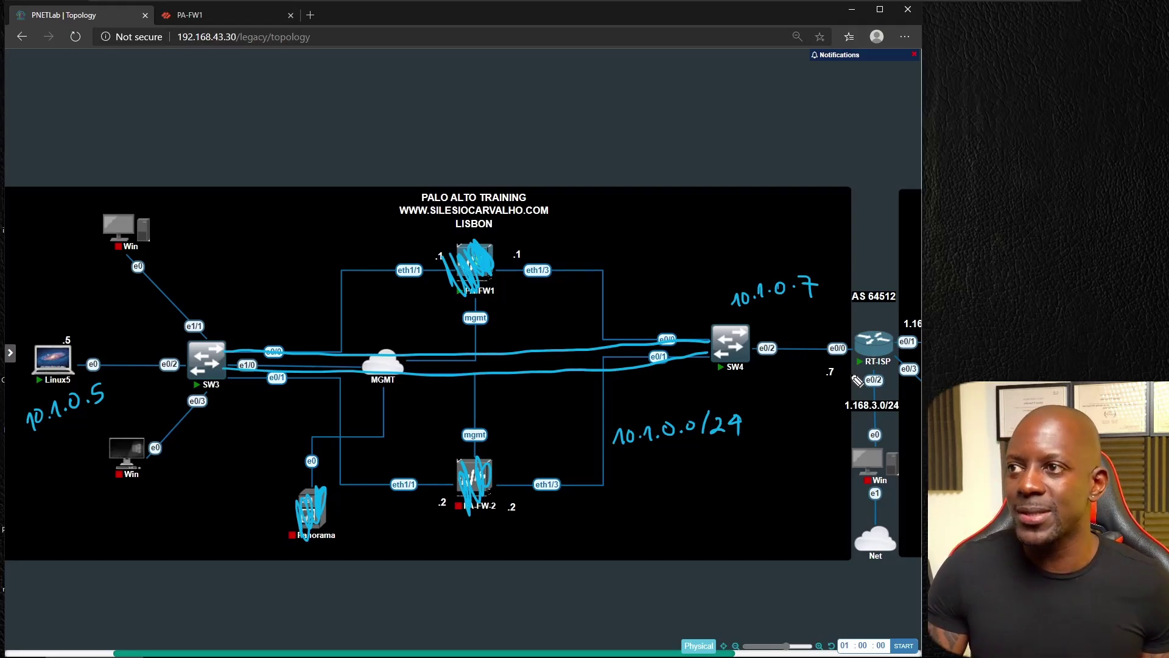
{"action": "left_click", "coordinate": [474, 263]}
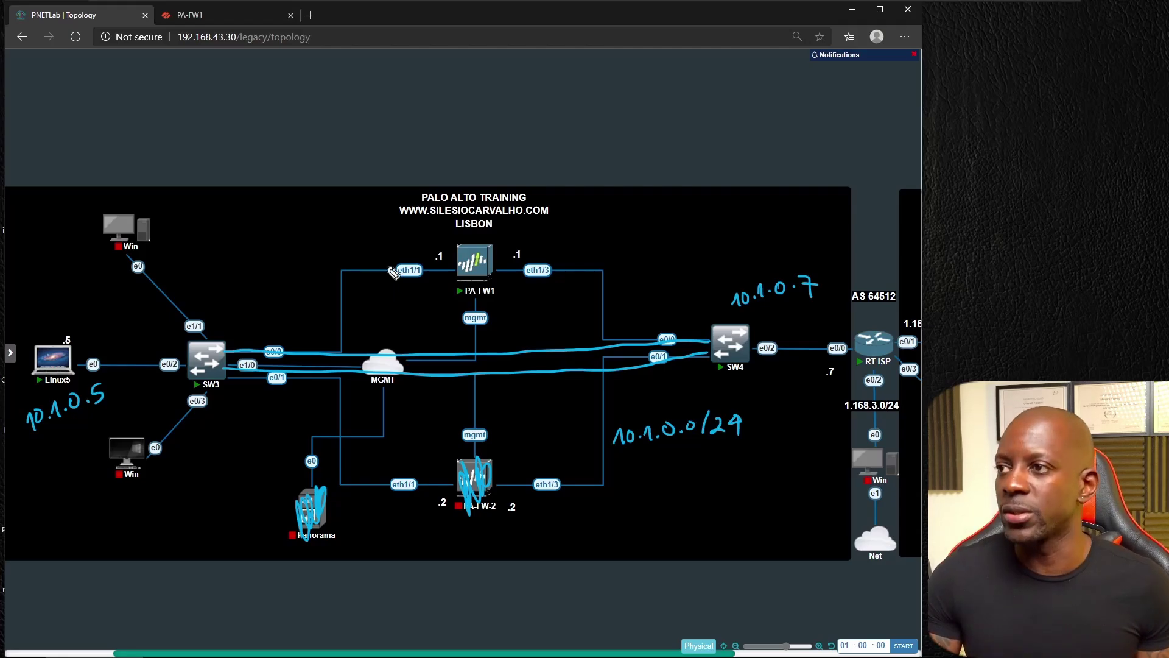
Step: Handwrite the subnet label 10.1.0.0/24 to the left of PA-FW1
{"action": "mouse_move", "coordinate": [252, 265]}
{"action": "left_mouse_down"}
{"action": "mouse_move", "coordinate": [256, 283]}
{"action": "mouse_move", "coordinate": [267, 268]}
{"action": "mouse_move", "coordinate": [286, 277]}
{"action": "mouse_move", "coordinate": [306, 249]}
{"action": "mouse_move", "coordinate": [369, 244]}
{"action": "left_mouse_up"}
{"action": "left_click", "coordinate": [277, 273]}
{"action": "left_click", "coordinate": [293, 269]}
{"action": "left_click", "coordinate": [316, 260]}
{"action": "left_click_drag", "start_coordinate": [366, 232], "coordinate": [365, 256]}
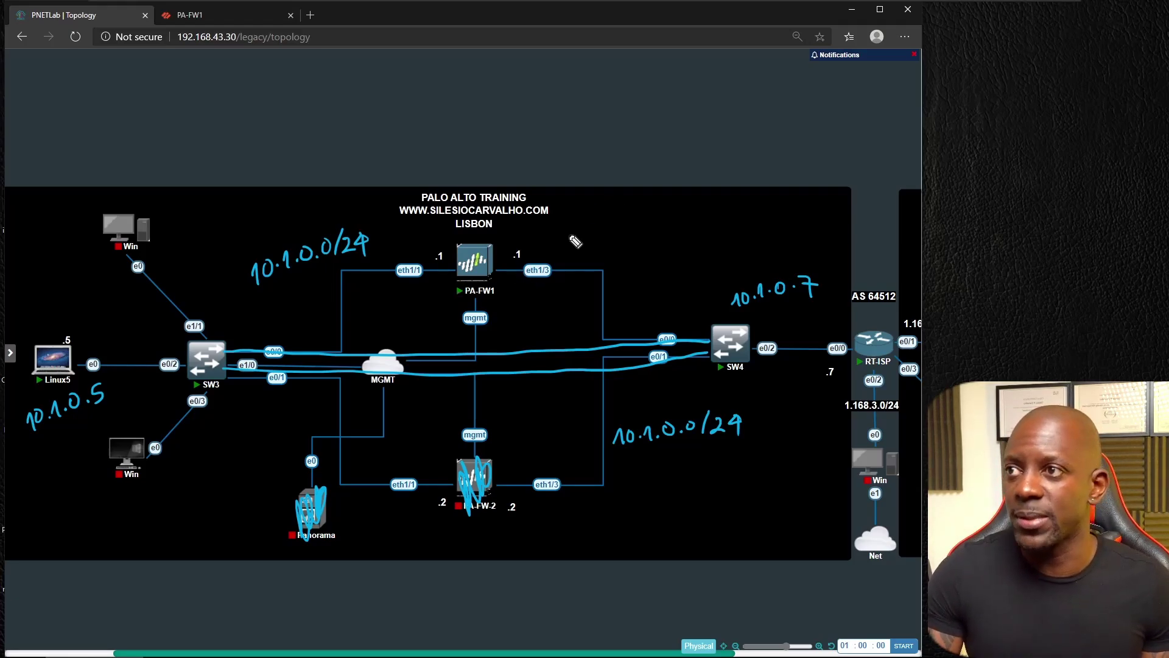
Step: Write 10.1.1.0/24 above eth1/3, correct 10.1.0.7 to 10.1.1.7, and add a VIRTUAL WIRE heading
{"action": "mouse_move", "coordinate": [553, 236]}
{"action": "left_mouse_down"}
{"action": "mouse_move", "coordinate": [553, 250]}
{"action": "mouse_move", "coordinate": [567, 238]}
{"action": "mouse_move", "coordinate": [586, 247]}
{"action": "left_mouse_up"}
{"action": "left_click_drag", "start_coordinate": [599, 242], "coordinate": [616, 230]}
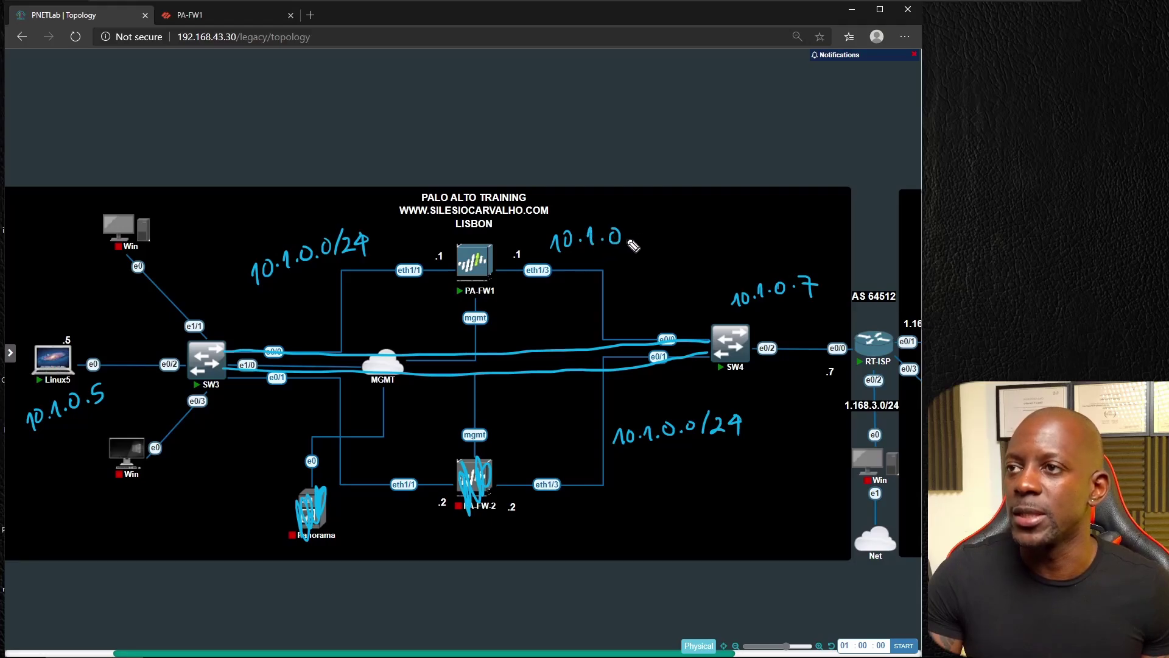
{"action": "key", "text": "ctrl+z"}
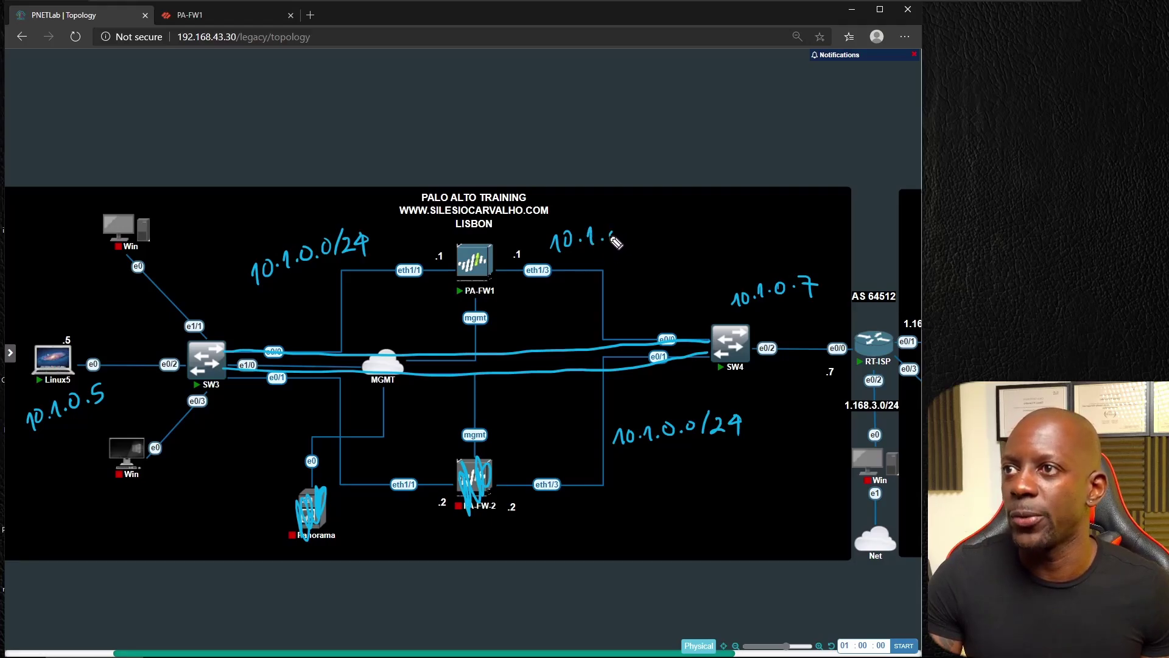
{"action": "mouse_move", "coordinate": [616, 243]}
{"action": "left_mouse_down"}
{"action": "mouse_move", "coordinate": [634, 233]}
{"action": "mouse_move", "coordinate": [663, 251]}
{"action": "mouse_move", "coordinate": [684, 241]}
{"action": "left_mouse_up"}
{"action": "left_click_drag", "start_coordinate": [679, 229], "coordinate": [679, 247]}
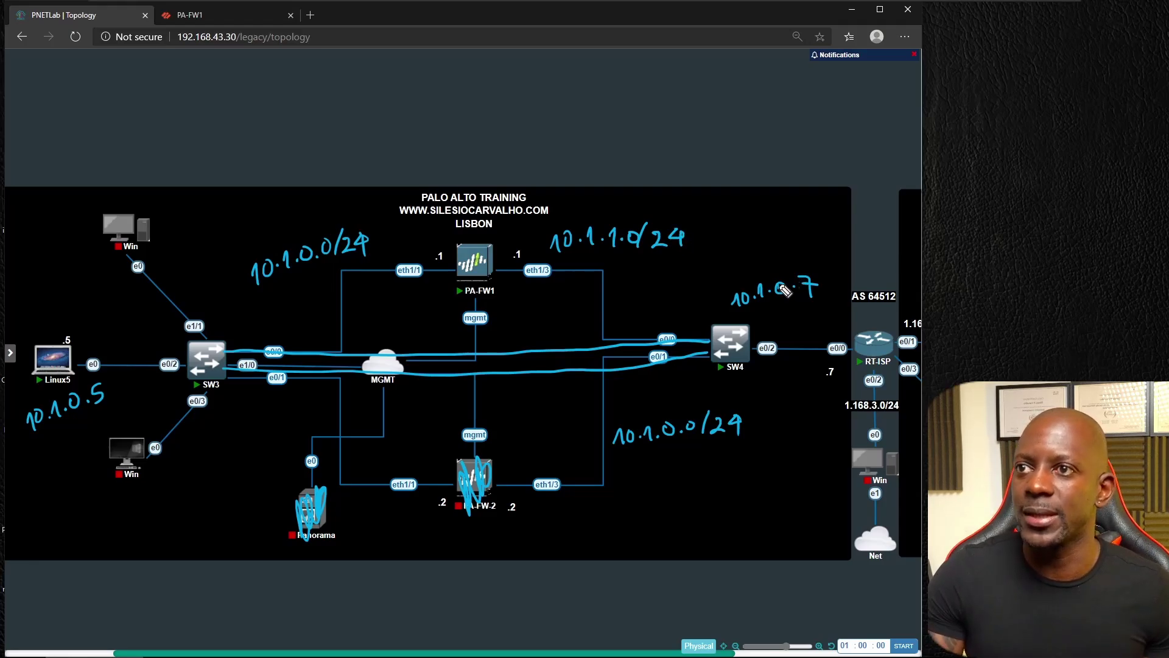
{"action": "left_click_drag", "start_coordinate": [786, 290], "coordinate": [779, 292]}
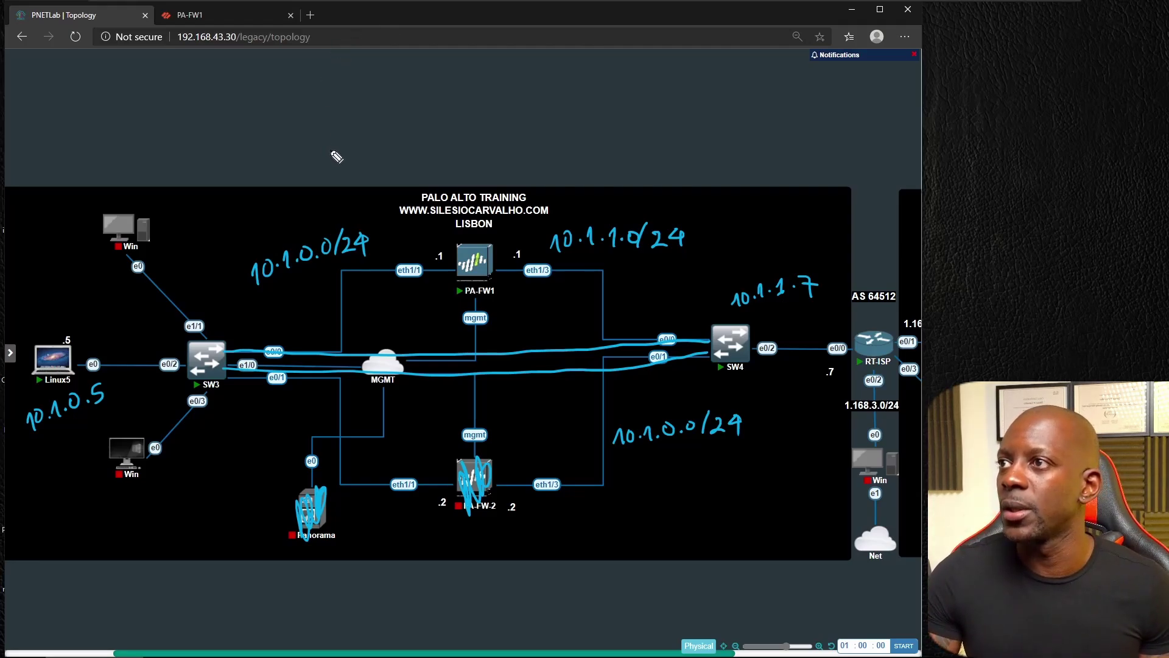
{"action": "mouse_move", "coordinate": [339, 165]}
{"action": "left_mouse_down"}
{"action": "mouse_move", "coordinate": [395, 116]}
{"action": "mouse_move", "coordinate": [406, 141]}
{"action": "mouse_move", "coordinate": [426, 126]}
{"action": "mouse_move", "coordinate": [506, 136]}
{"action": "mouse_move", "coordinate": [501, 115]}
{"action": "mouse_move", "coordinate": [543, 116]}
{"action": "mouse_move", "coordinate": [561, 99]}
{"action": "mouse_move", "coordinate": [554, 105]}
{"action": "left_mouse_up"}
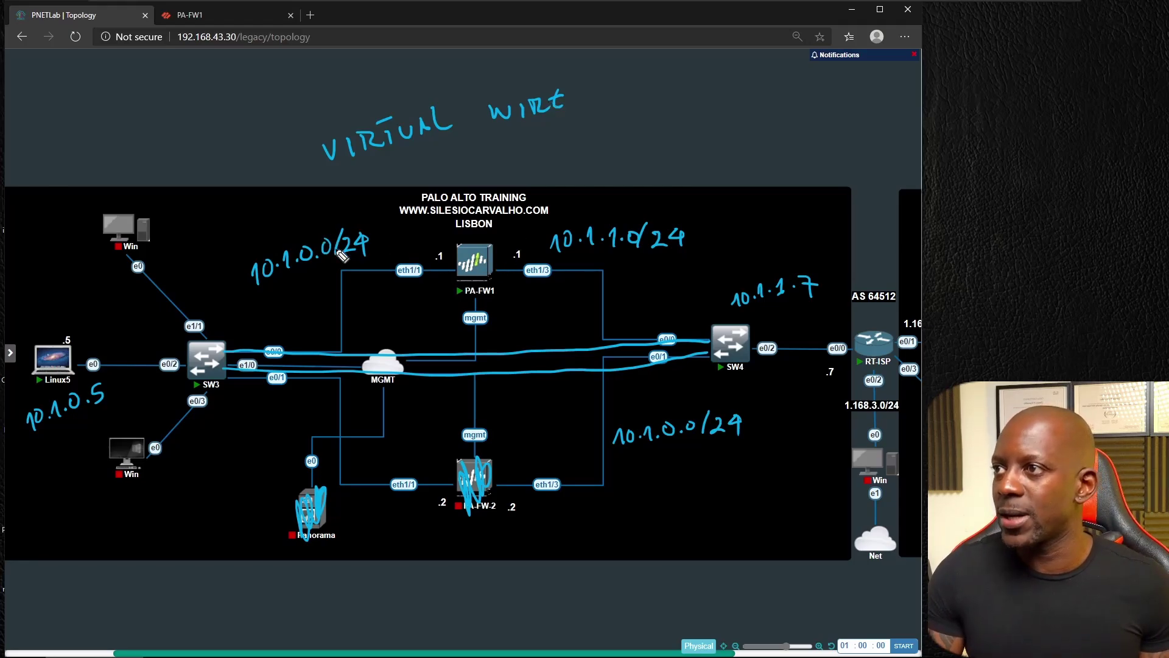
Step: Erase the 10.1.0.0/24 and 10.1.1.0/24 labels, both SW3–SW4 lines and a stray dot
{"action": "mouse_move", "coordinate": [343, 256]}
{"action": "left_mouse_down"}
{"action": "mouse_move", "coordinate": [359, 247]}
{"action": "mouse_move", "coordinate": [274, 289]}
{"action": "left_mouse_up"}
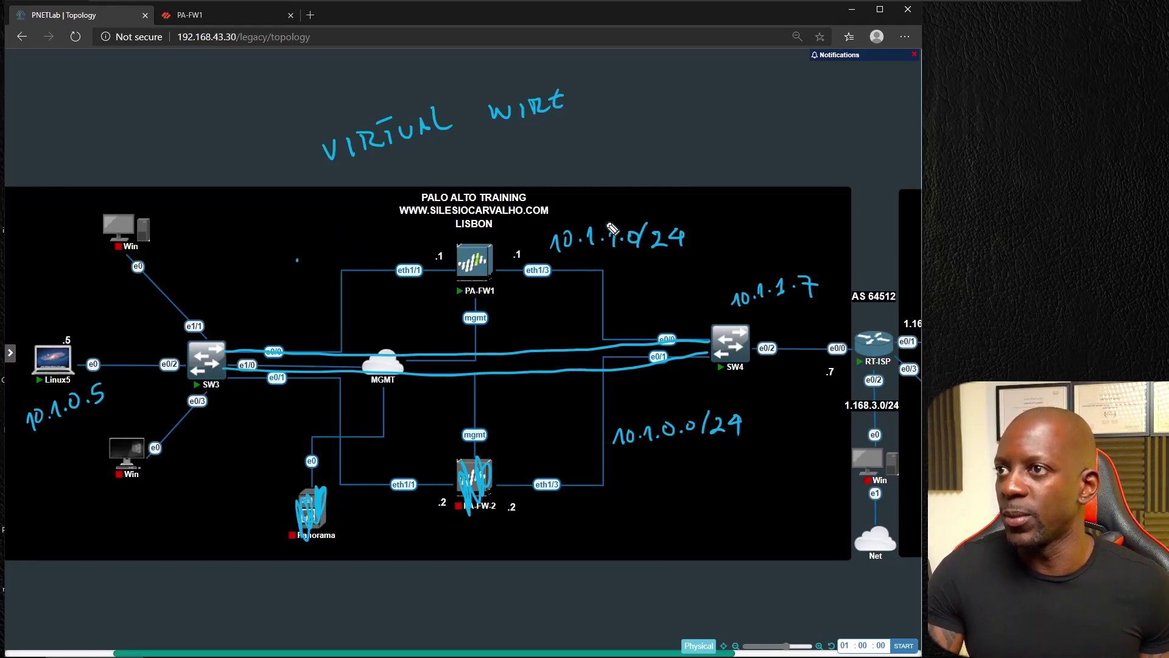
{"action": "left_click_drag", "start_coordinate": [612, 229], "coordinate": [593, 256]}
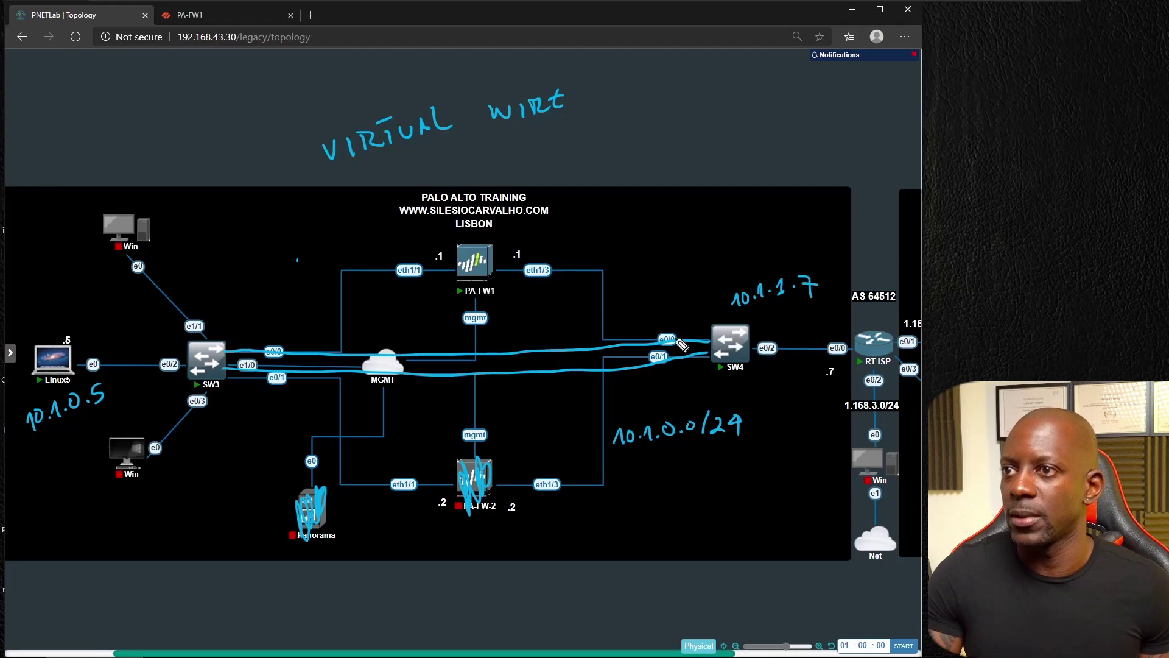
{"action": "mouse_move", "coordinate": [682, 345]}
{"action": "left_mouse_down"}
{"action": "mouse_move", "coordinate": [587, 371]}
{"action": "mouse_move", "coordinate": [445, 360]}
{"action": "left_mouse_up"}
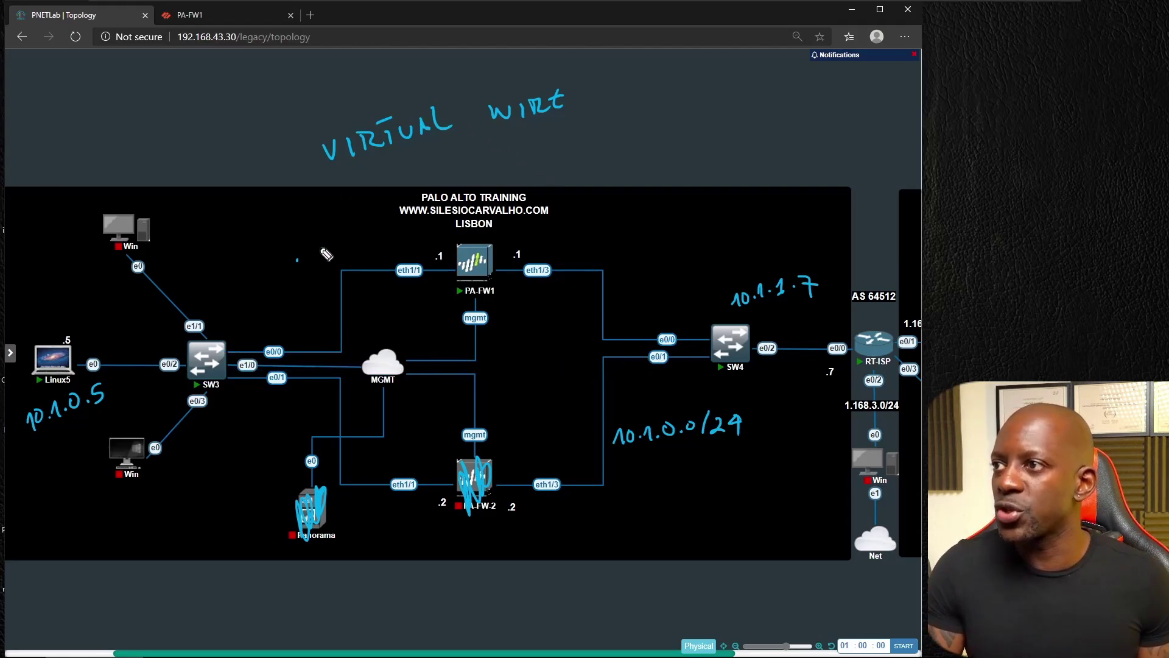
{"action": "left_click_drag", "start_coordinate": [321, 253], "coordinate": [300, 263]}
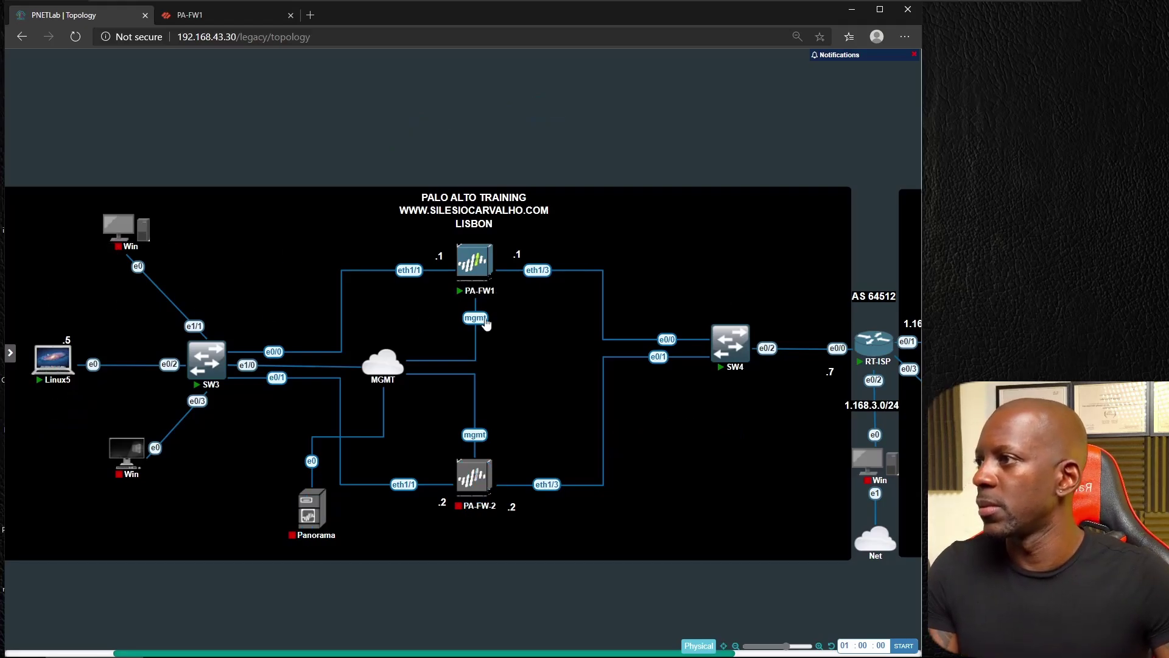
Step: Switch from PNETLab to PA-FW1's Ethernet interfaces list and select ethernet1/1
{"action": "left_click", "coordinate": [207, 17]}
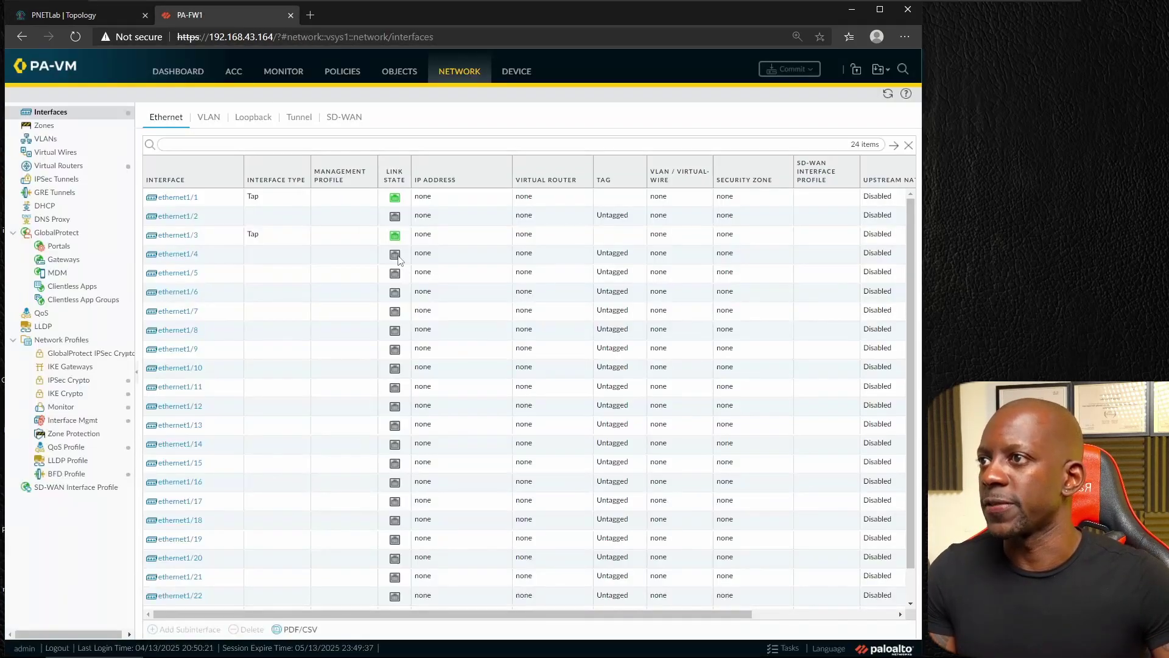
{"action": "left_click", "coordinate": [95, 15]}
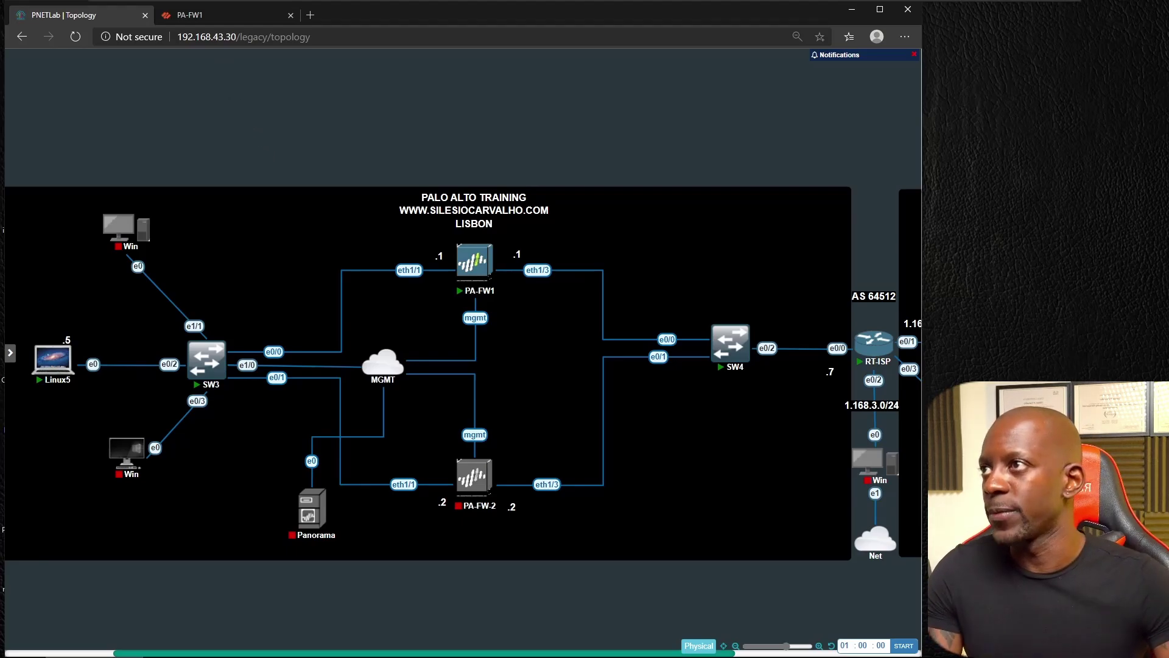
{"action": "left_click", "coordinate": [217, 13]}
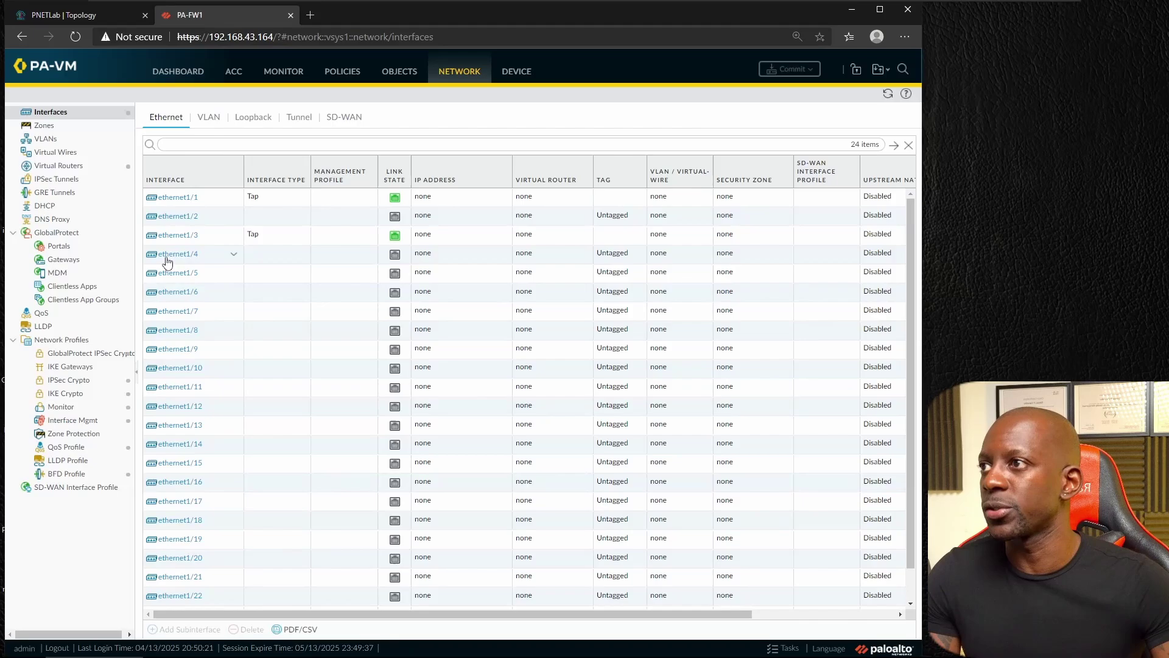
{"action": "left_click", "coordinate": [185, 202]}
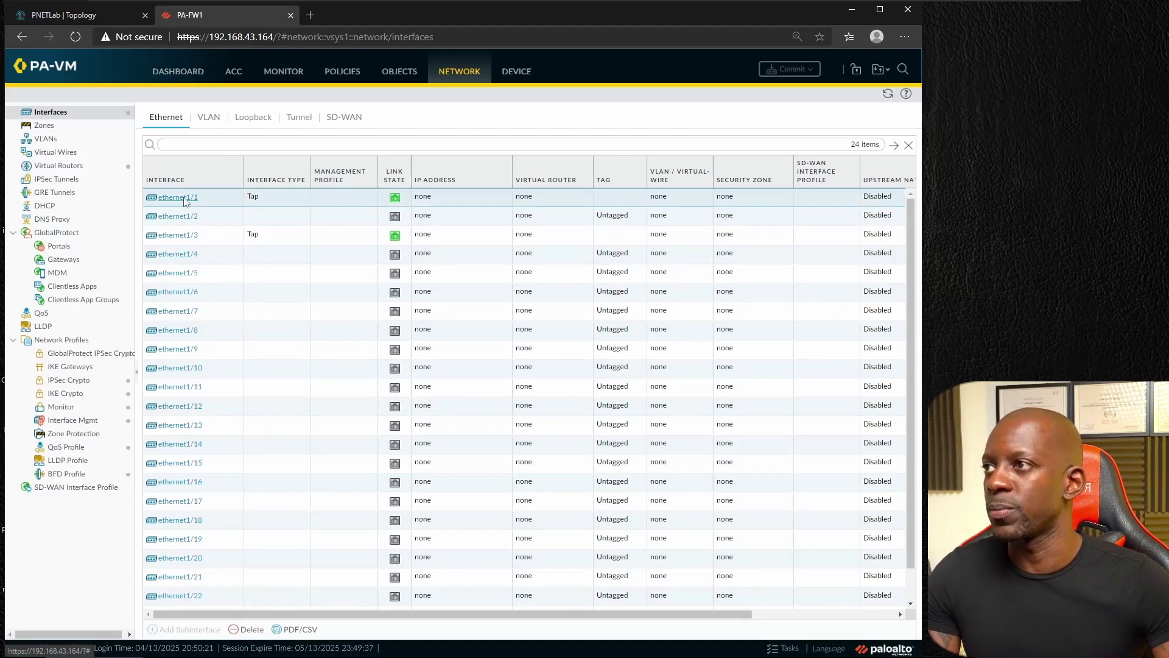
Step: Change ethernet1/1's interface type to Virtual Wire
{"action": "left_click", "coordinate": [183, 198]}
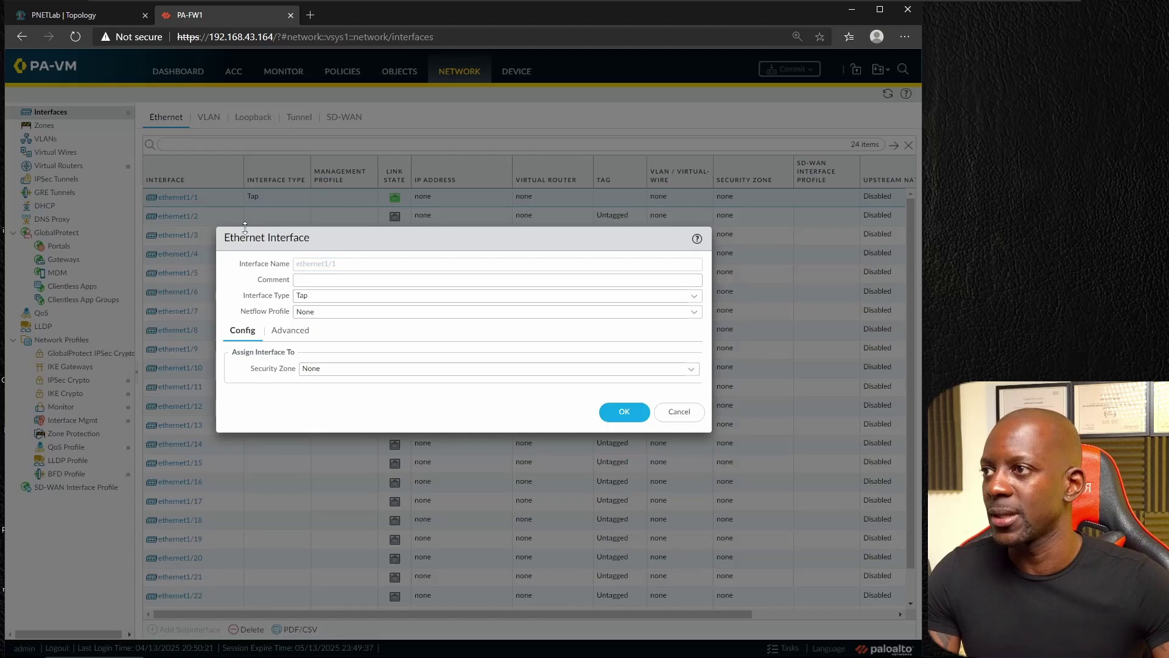
{"action": "left_click", "coordinate": [693, 295]}
{"action": "left_click", "coordinate": [348, 346]}
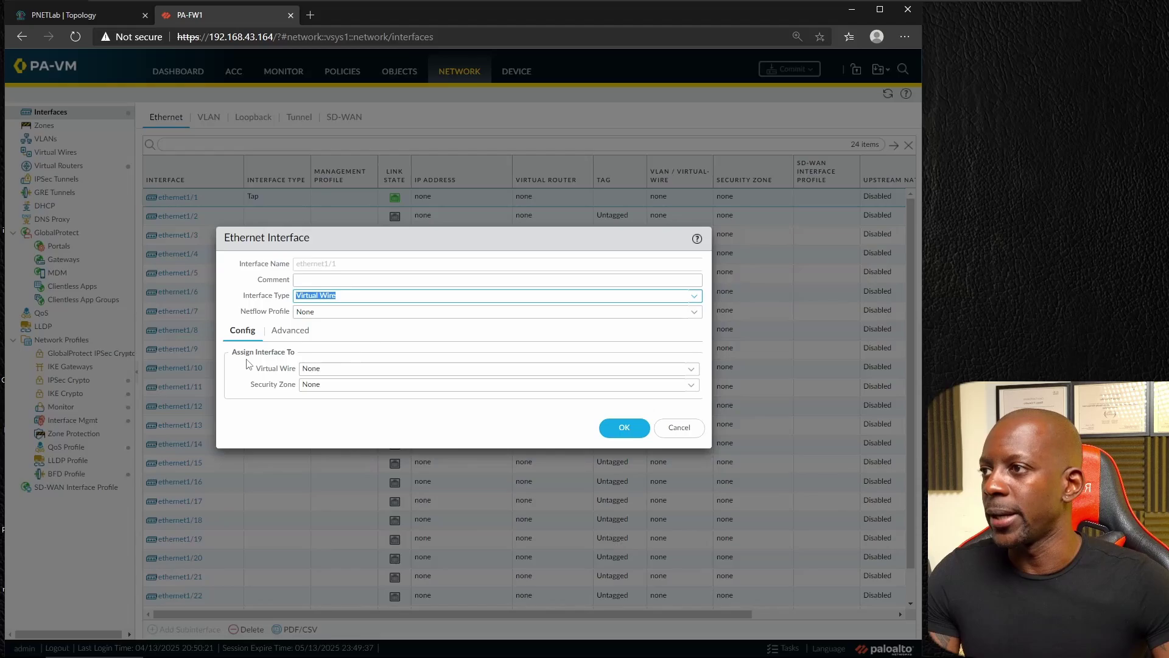
Step: Create a new virtual wire named LAN_vWIRE for ethernet1/1
{"action": "left_click", "coordinate": [691, 369]}
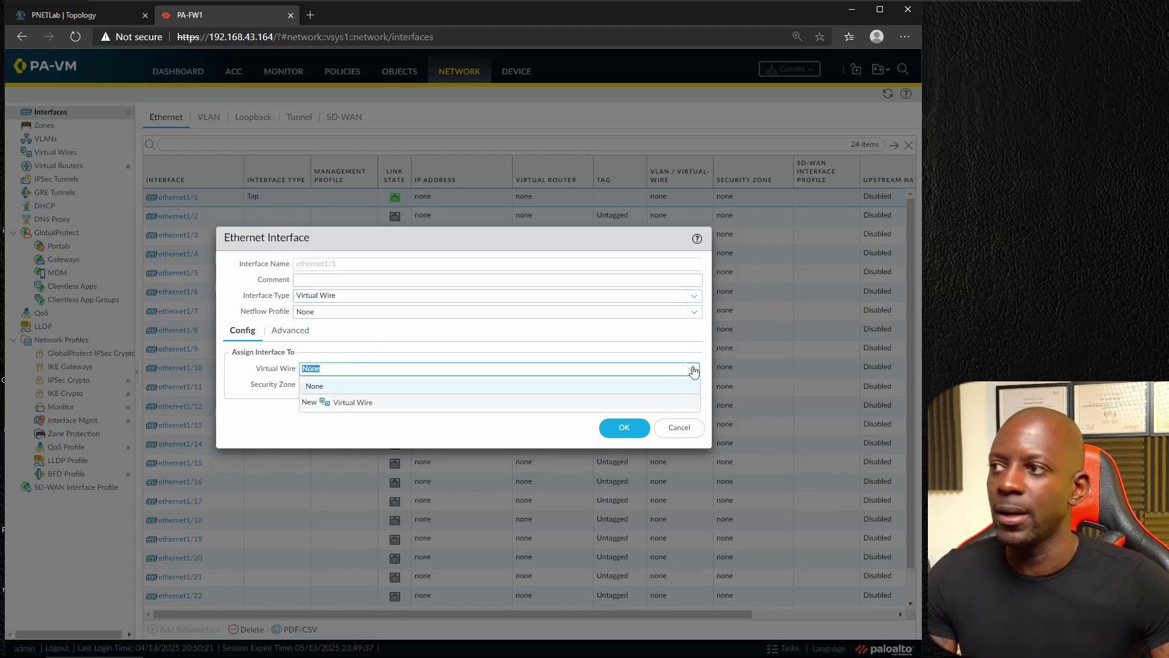
{"action": "left_click", "coordinate": [363, 404]}
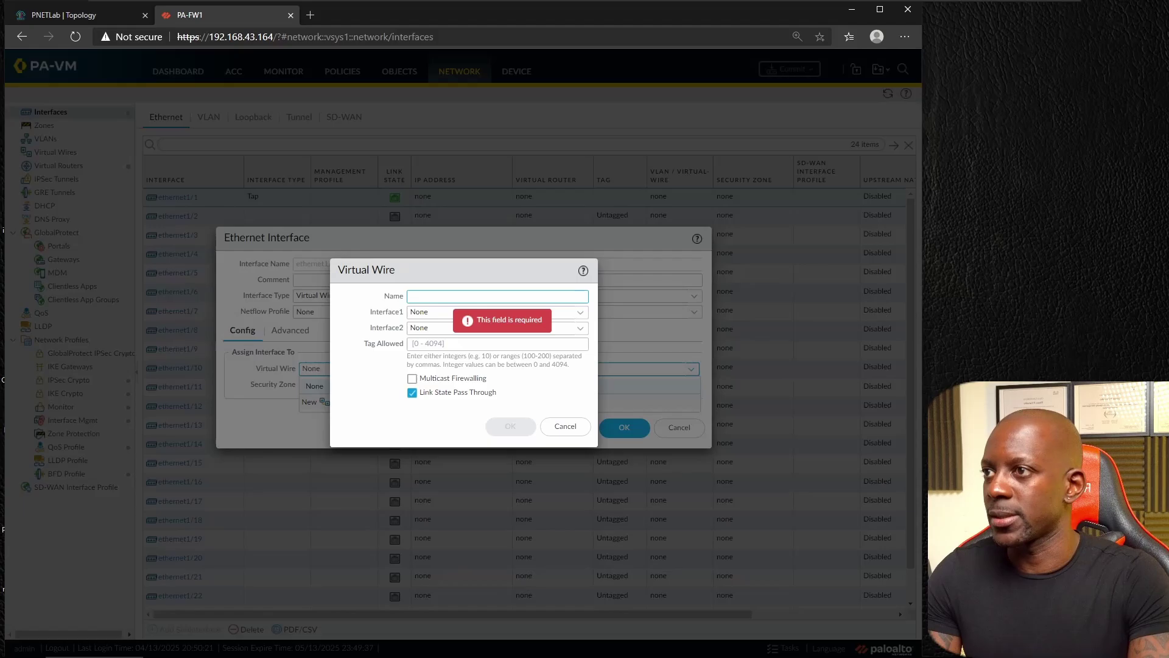
{"action": "type", "text": "V"}
{"action": "key", "text": "BackSpace"}
{"action": "type", "text": "LAN"}
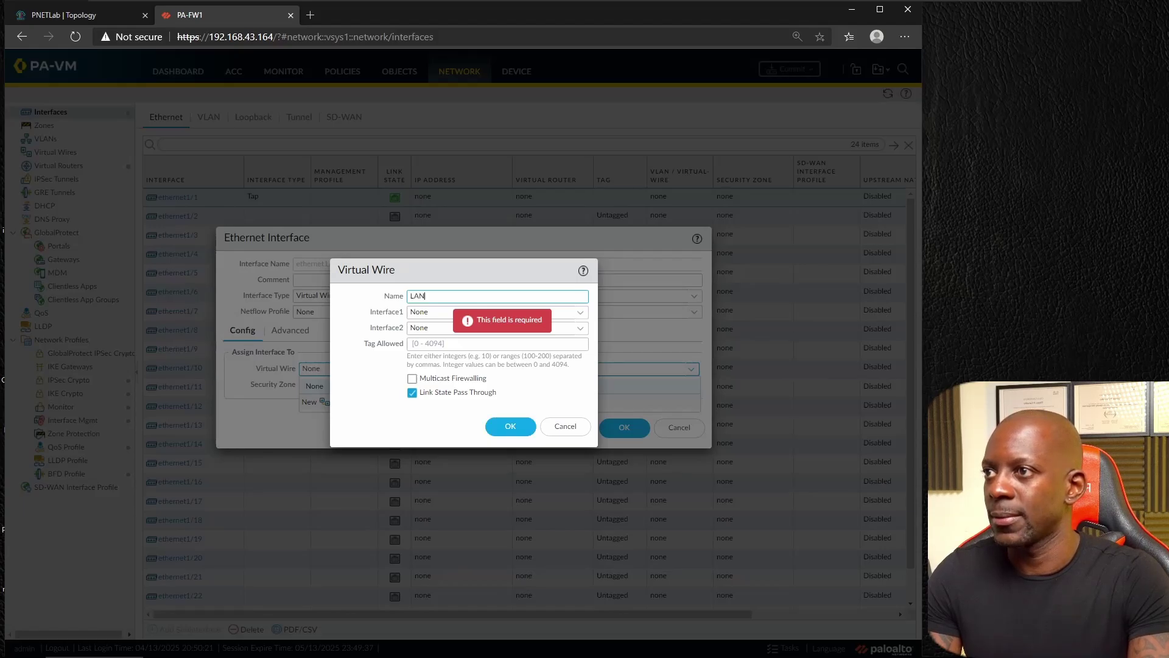
{"action": "type", "text": "_VIRT"}
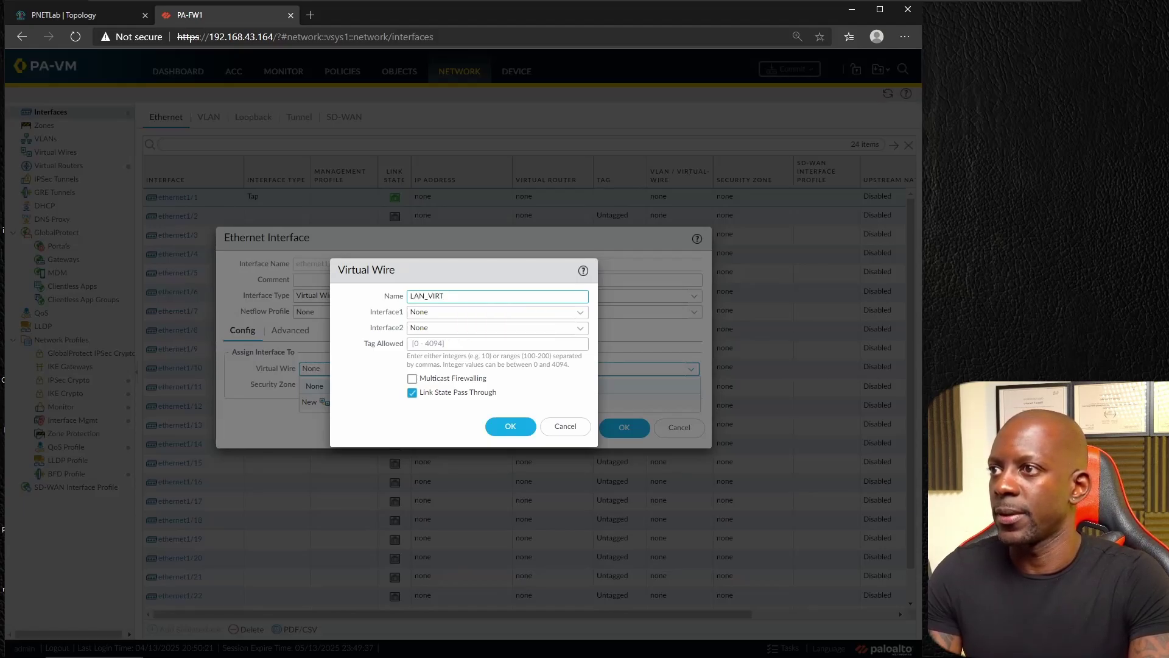
{"action": "type", "text": "UAWIRE"}
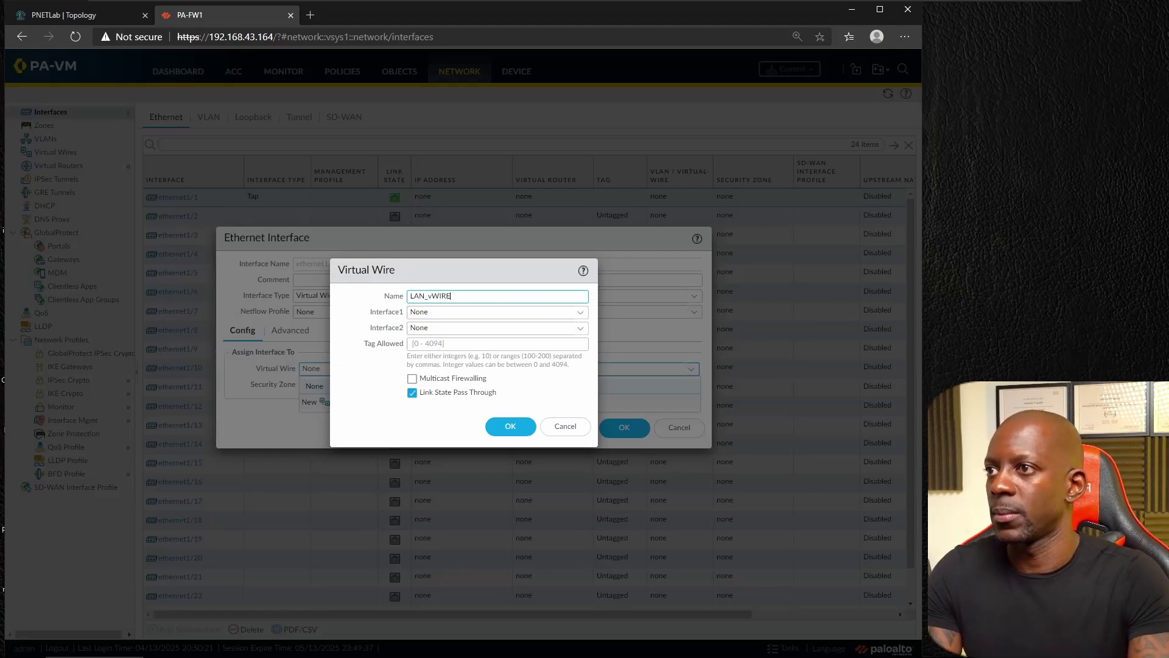
{"action": "left_click", "coordinate": [520, 428]}
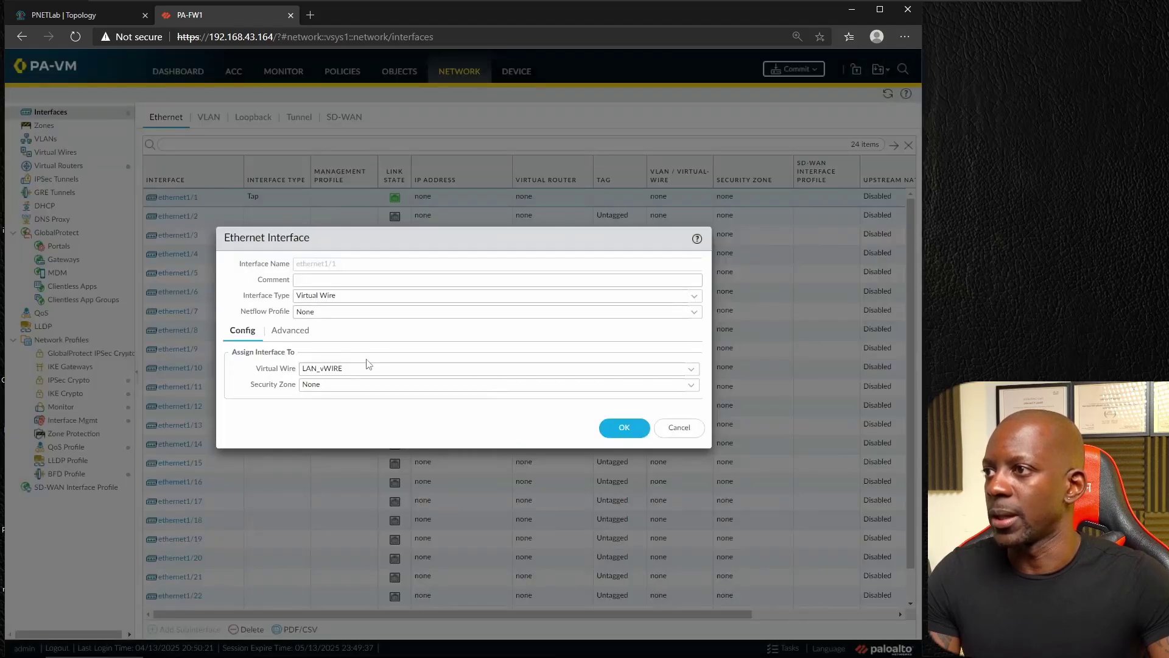
Step: Assign ethernet1/1 to a new security zone vWIRE_ZONE and save the interface
{"action": "left_click", "coordinate": [694, 386]}
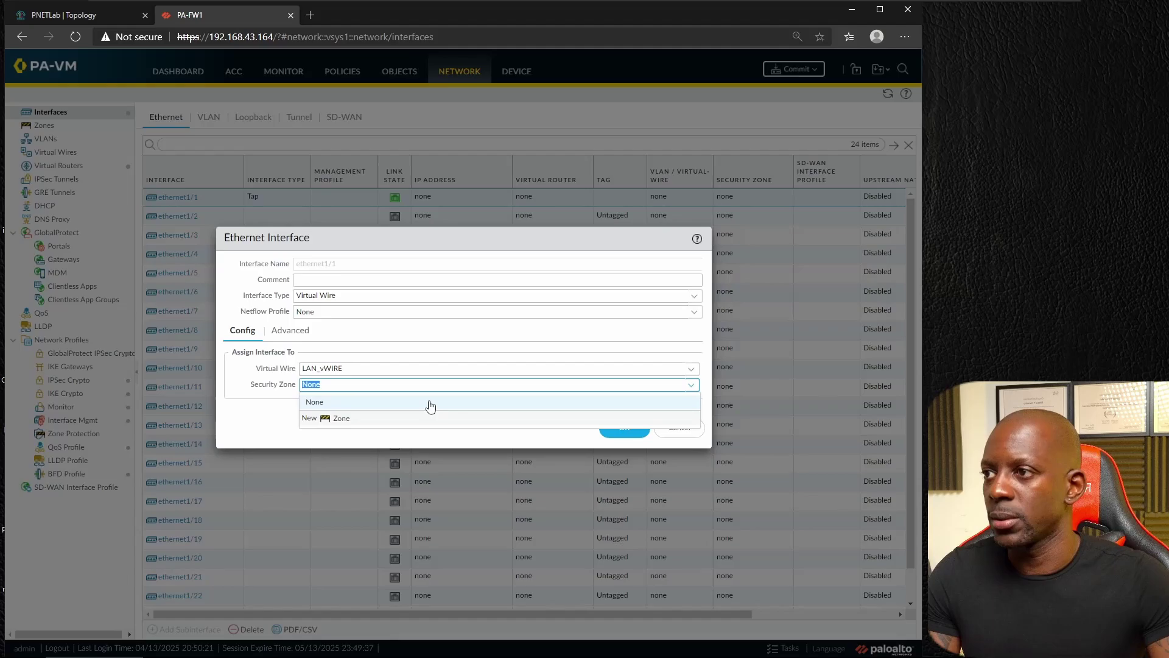
{"action": "left_click", "coordinate": [341, 420]}
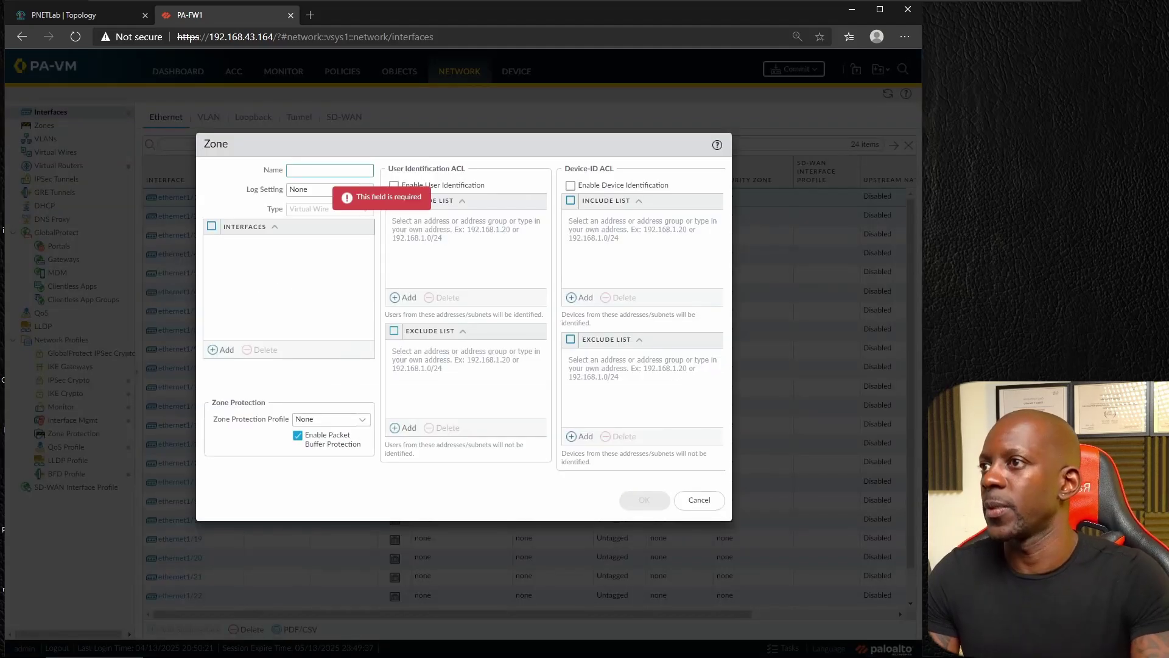
{"action": "type", "text": "V"}
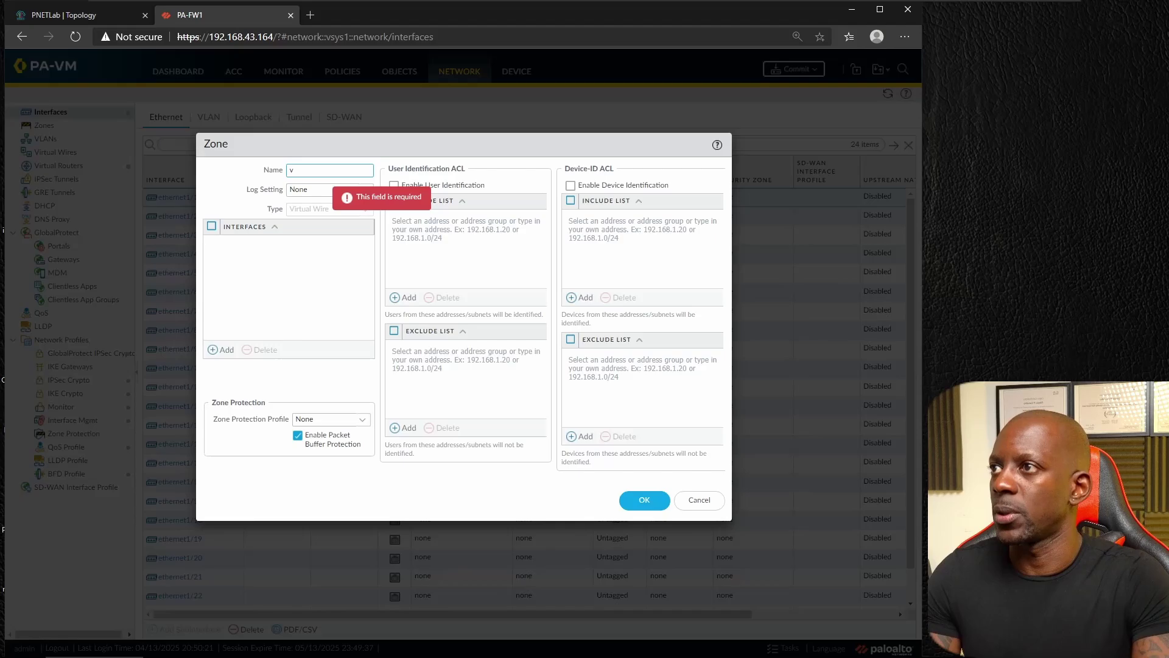
{"action": "type", "text": "EWOR"}
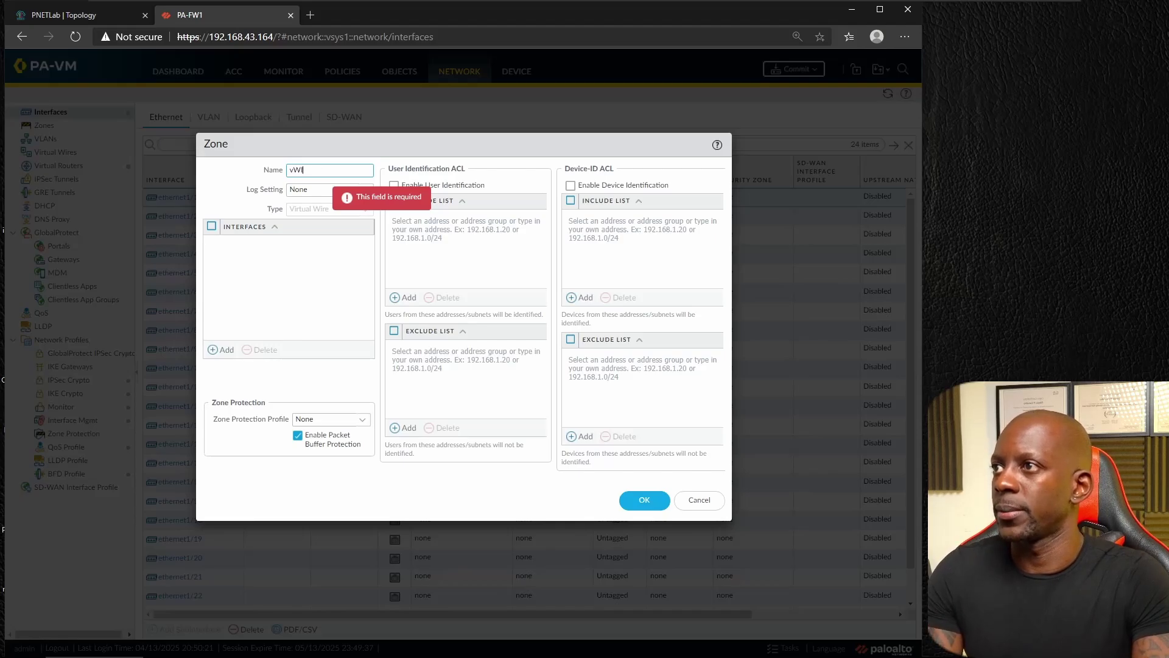
{"action": "type", "text": "RE_ZONE"}
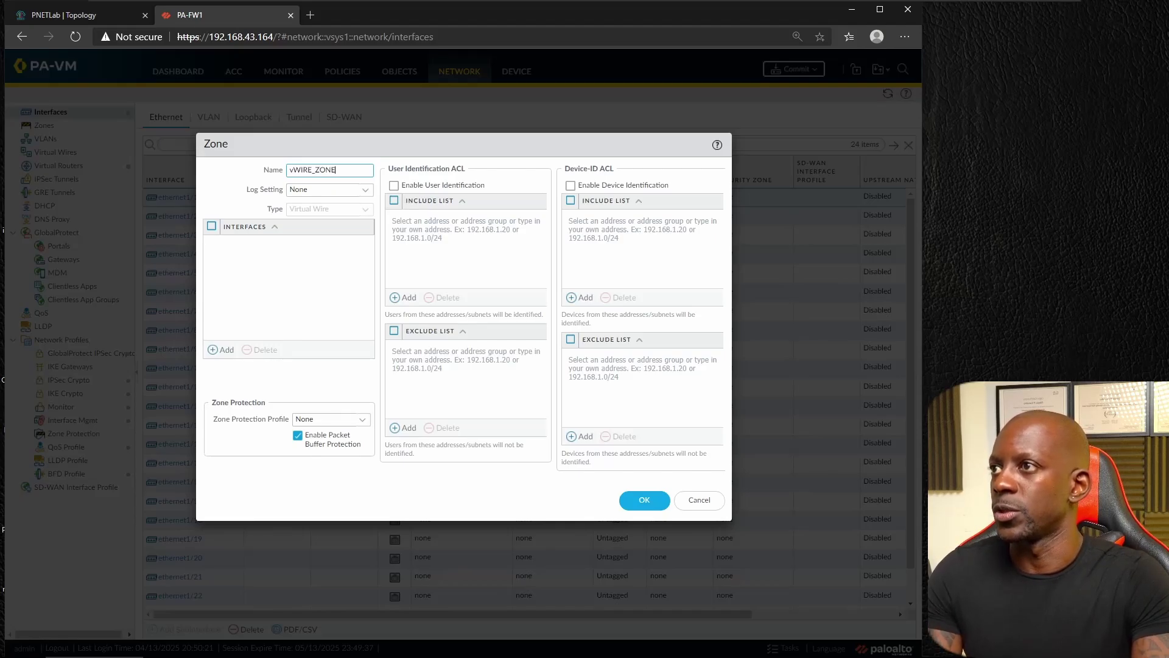
{"action": "left_click", "coordinate": [645, 499]}
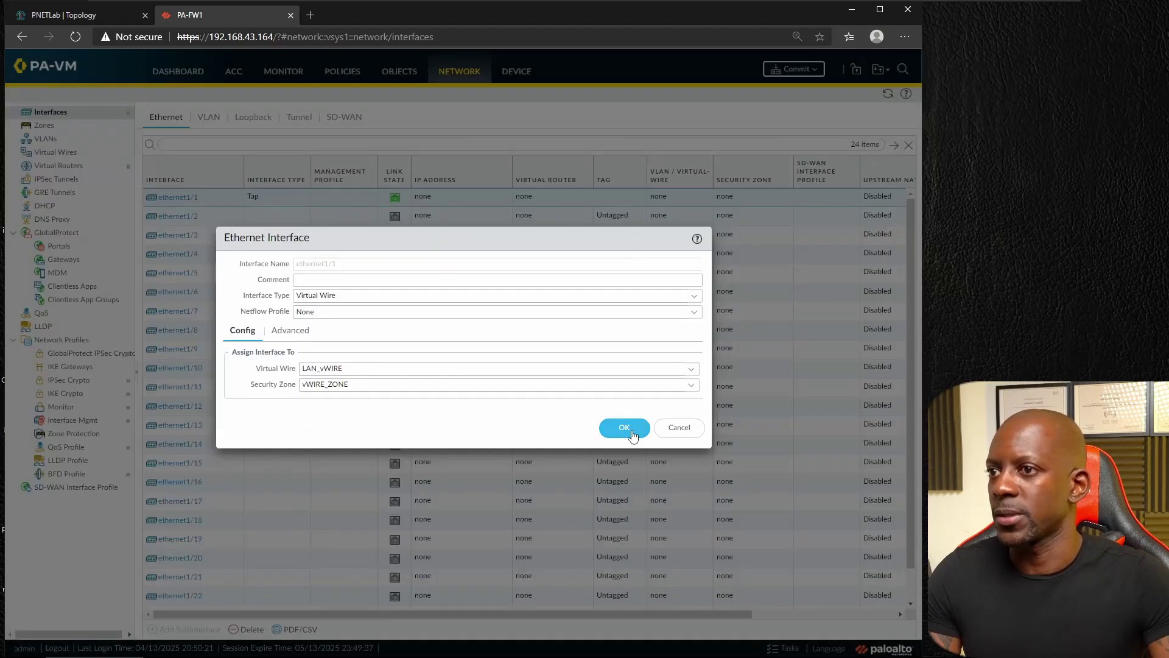
{"action": "left_click", "coordinate": [631, 427]}
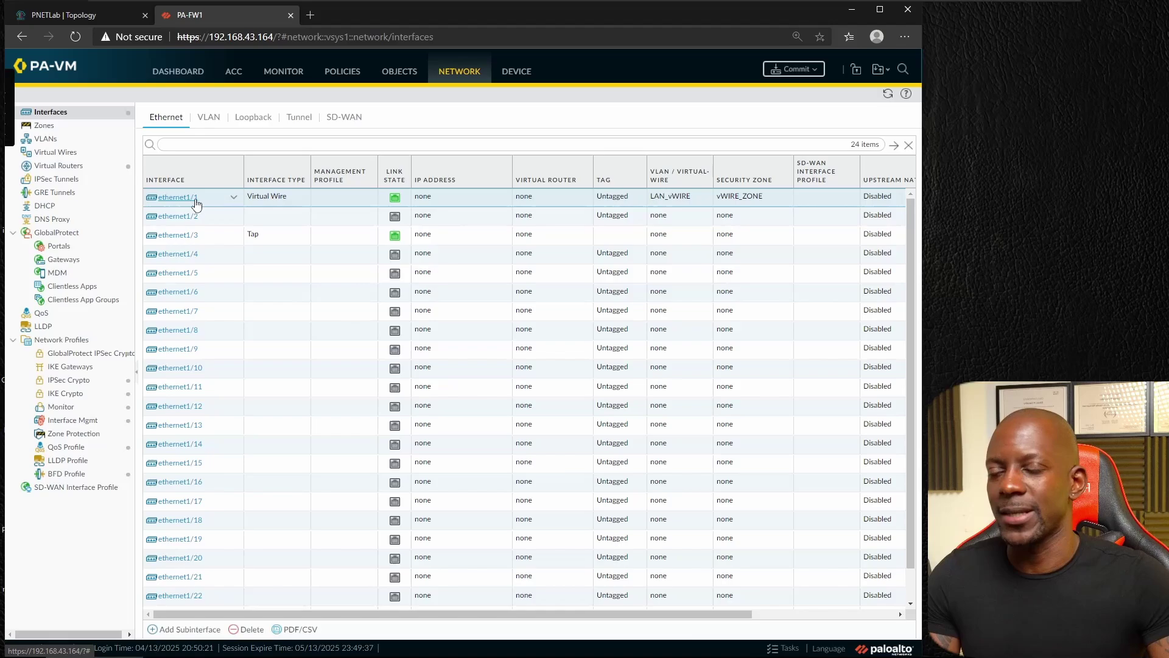
Step: Set ethernet1/3 to Virtual Wire type on LAN_vWIRE in vWIRE_ZONE and save it
{"action": "mouse_move", "coordinate": [196, 204]}
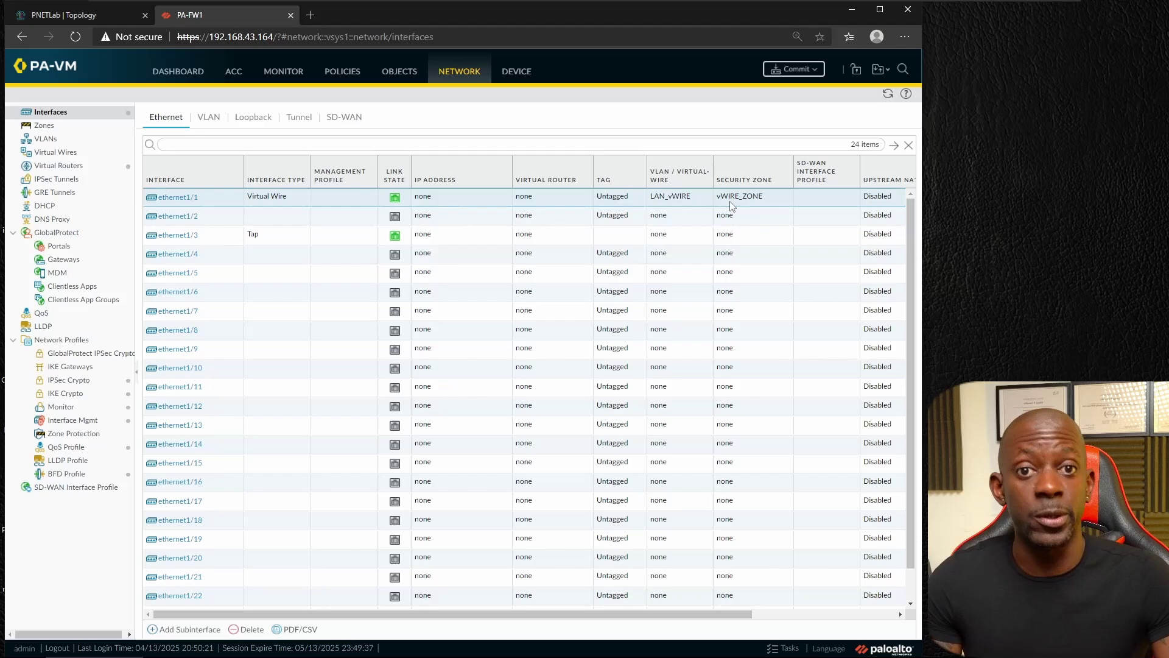
{"action": "left_click", "coordinate": [178, 236]}
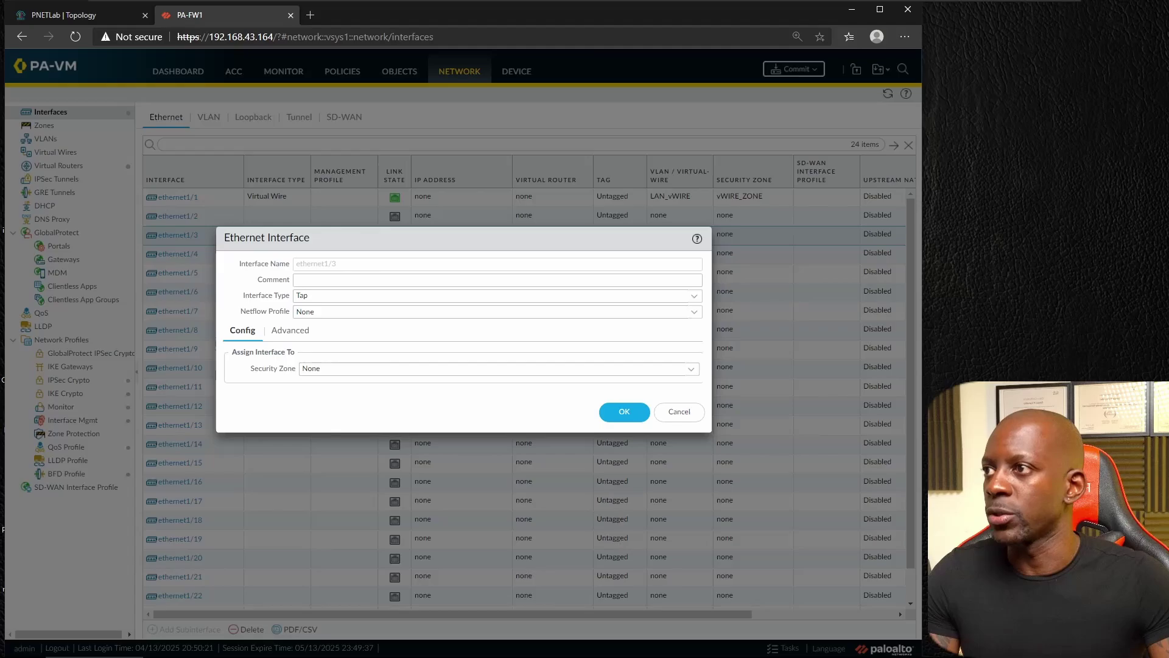
{"action": "left_click", "coordinate": [694, 297]}
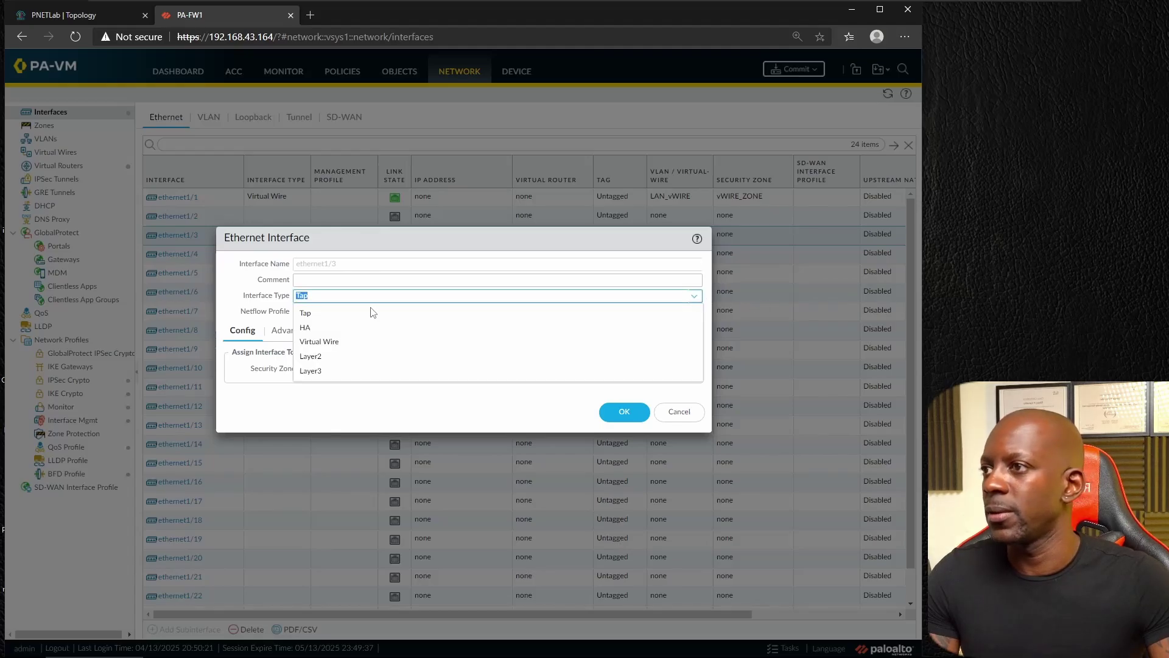
{"action": "left_click", "coordinate": [340, 342]}
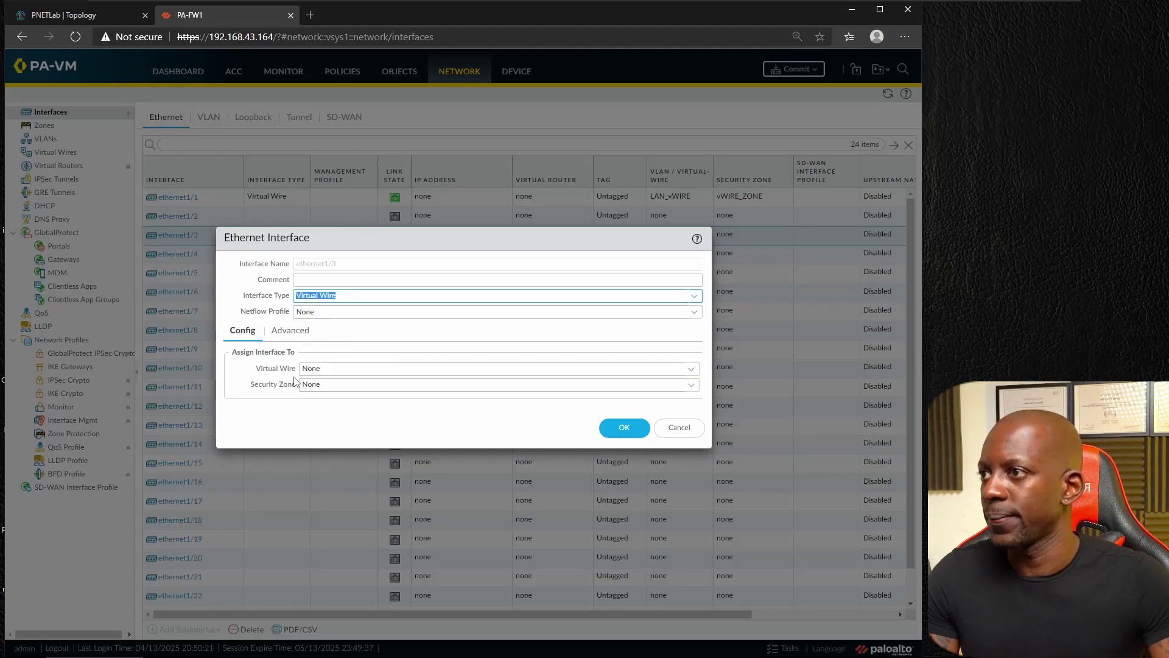
{"action": "left_click", "coordinate": [691, 369]}
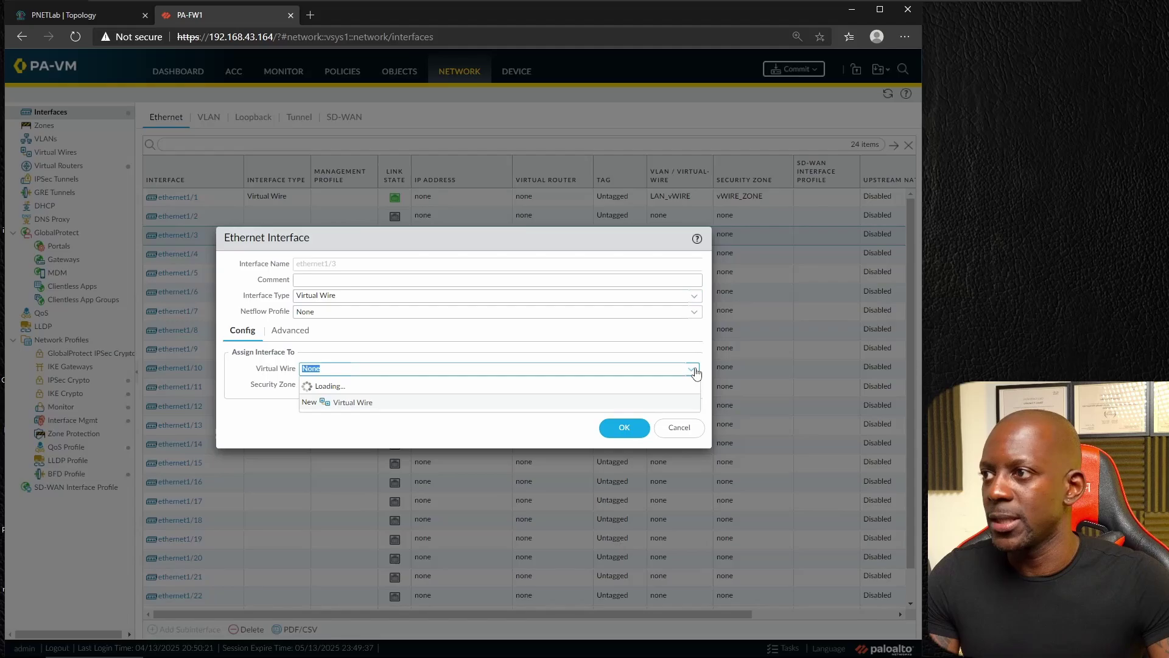
{"action": "left_click", "coordinate": [329, 401]}
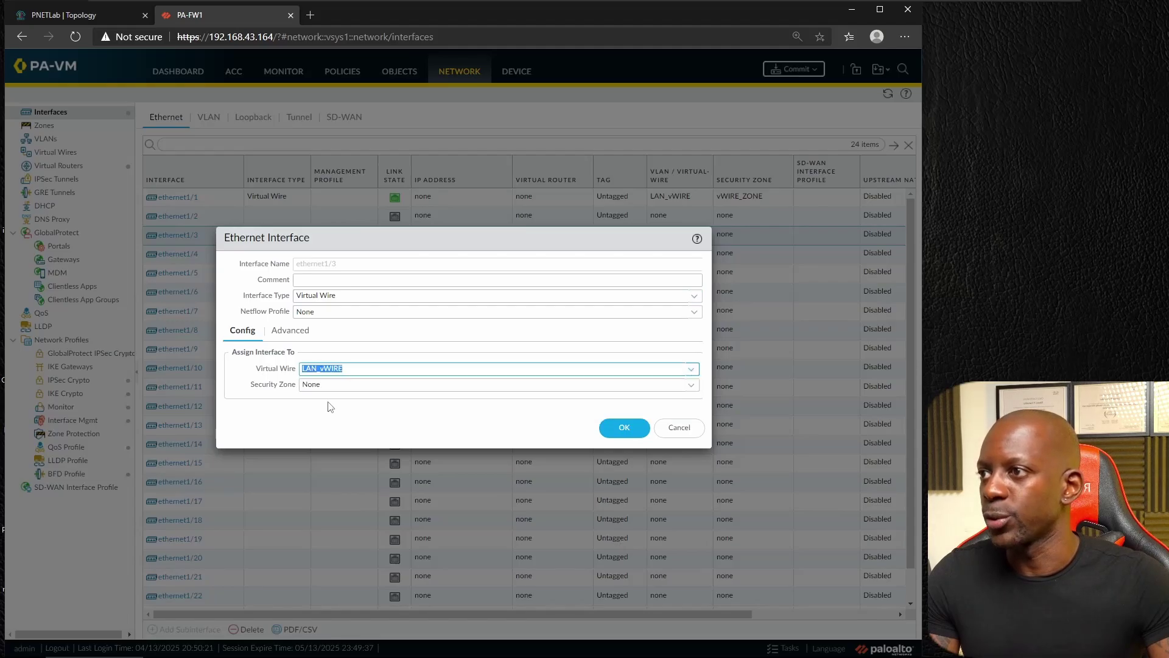
{"action": "left_click", "coordinate": [692, 385]}
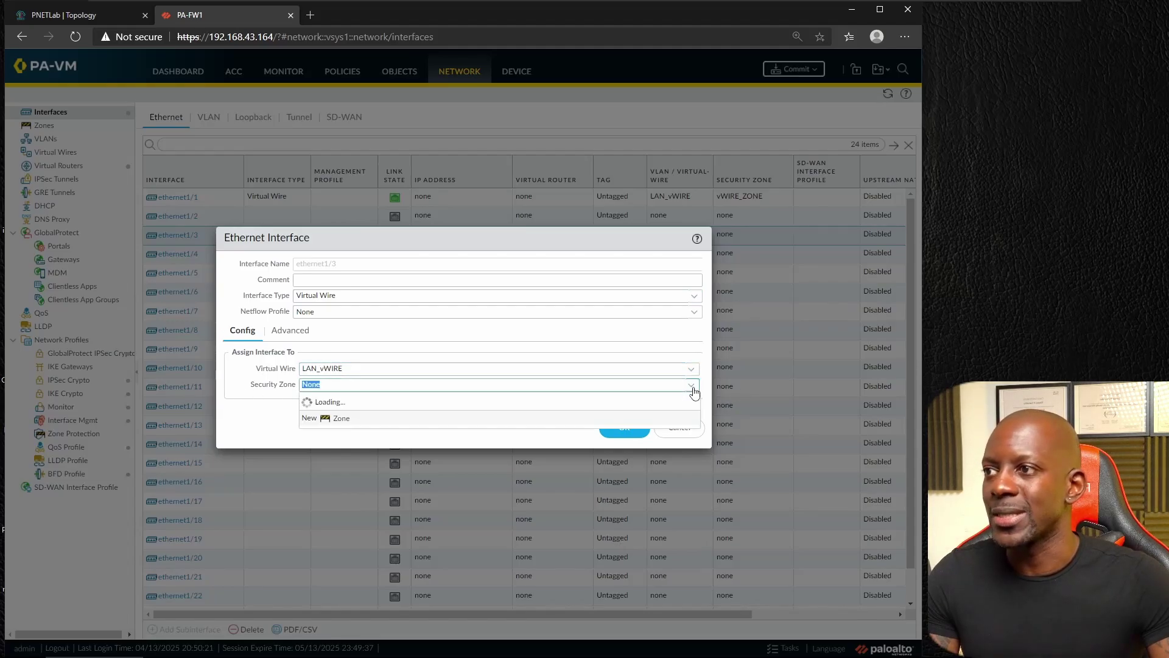
{"action": "left_click", "coordinate": [345, 423]}
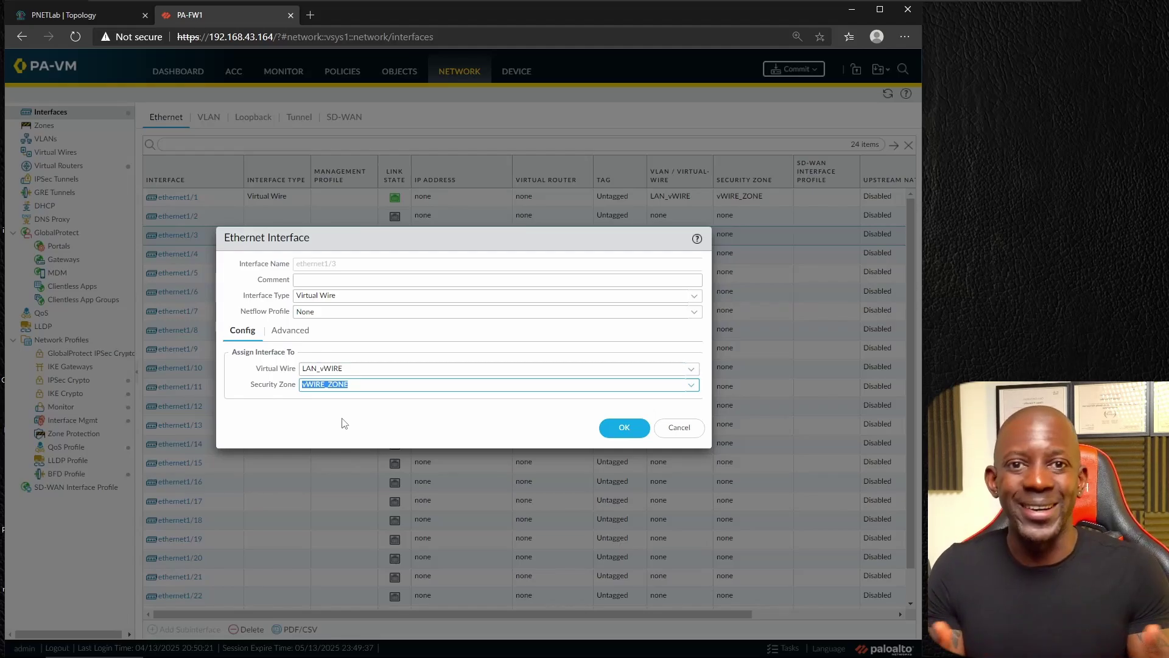
{"action": "left_click", "coordinate": [622, 428]}
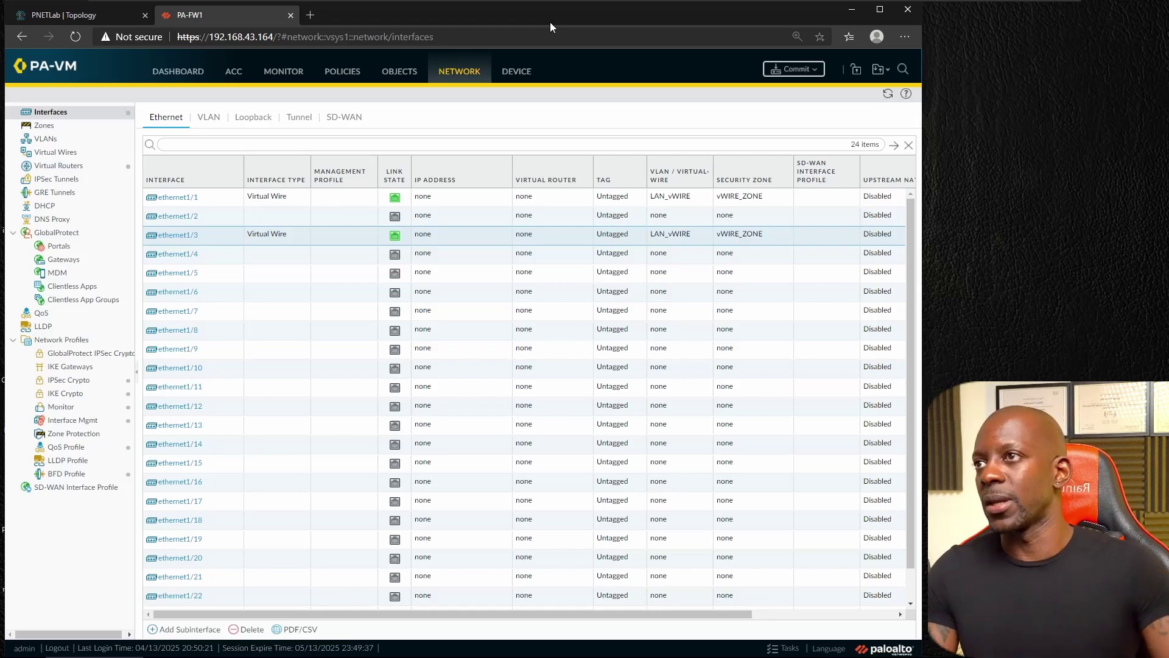
Step: Create a new security rule named INSPECT LAN with source zone vWIRE_ZONE
{"action": "left_click", "coordinate": [350, 73]}
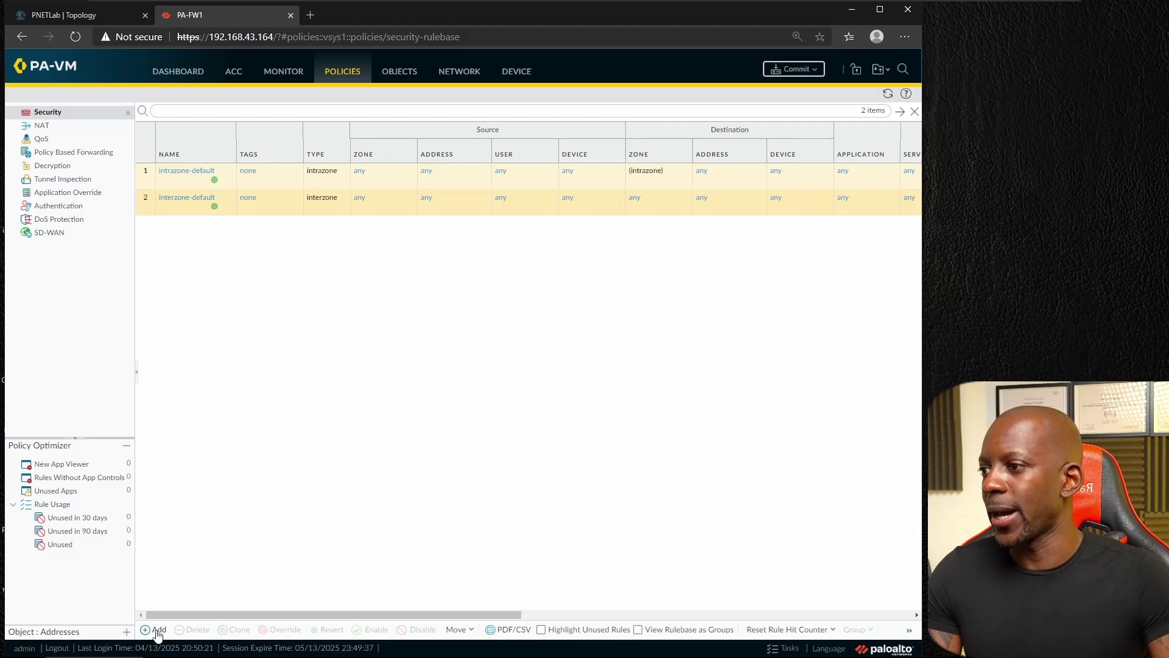
{"action": "left_click", "coordinate": [155, 629]}
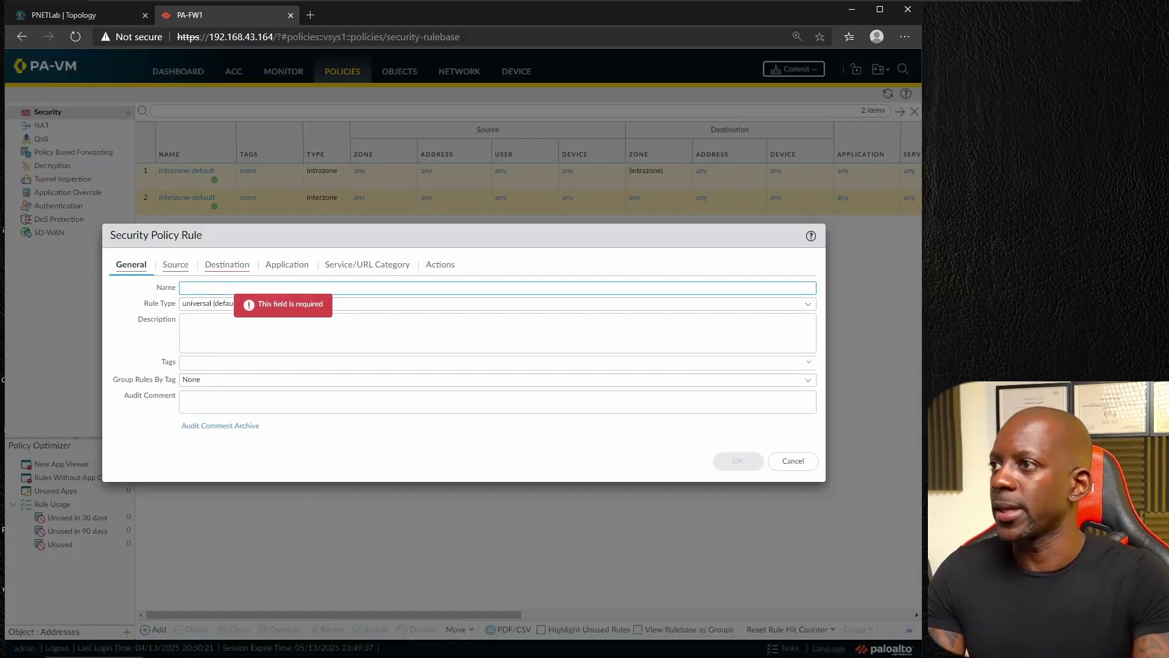
{"action": "type", "text": "INSPECT"}
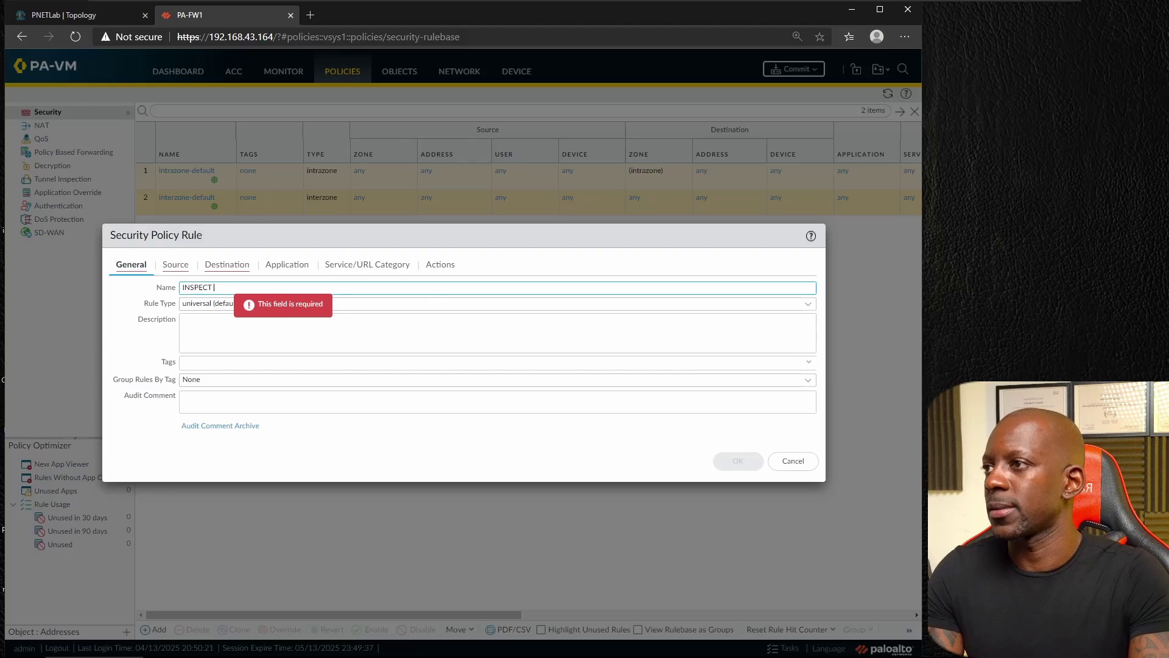
{"action": "type", "text": " LAN"}
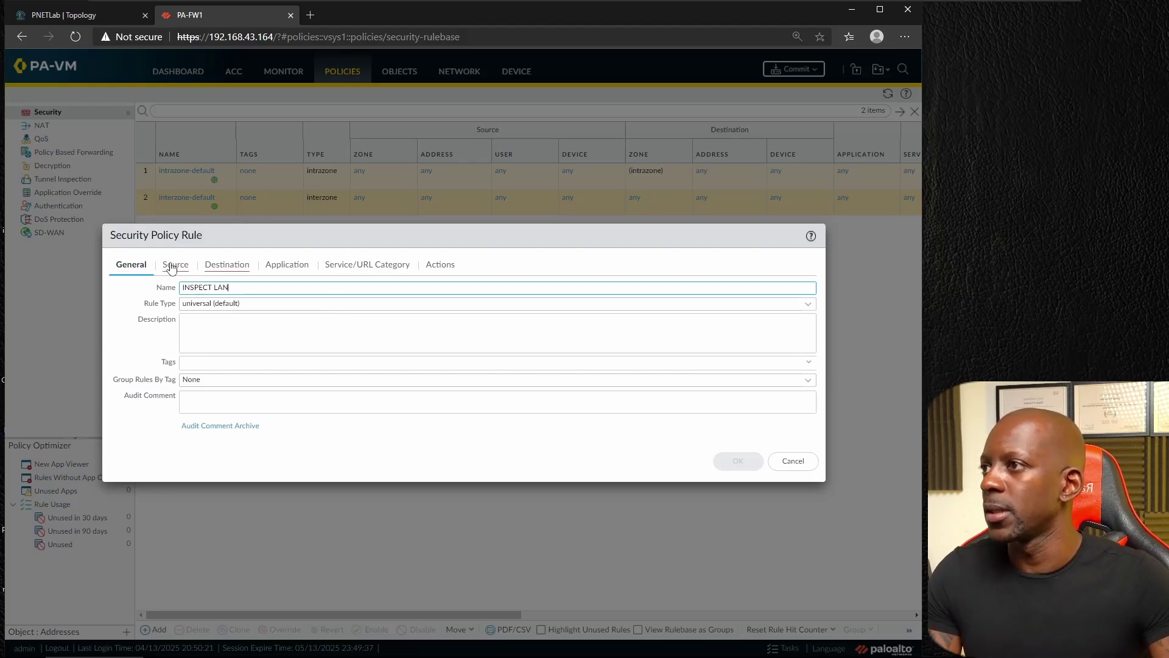
{"action": "left_click", "coordinate": [172, 265]}
{"action": "left_click", "coordinate": [129, 432]}
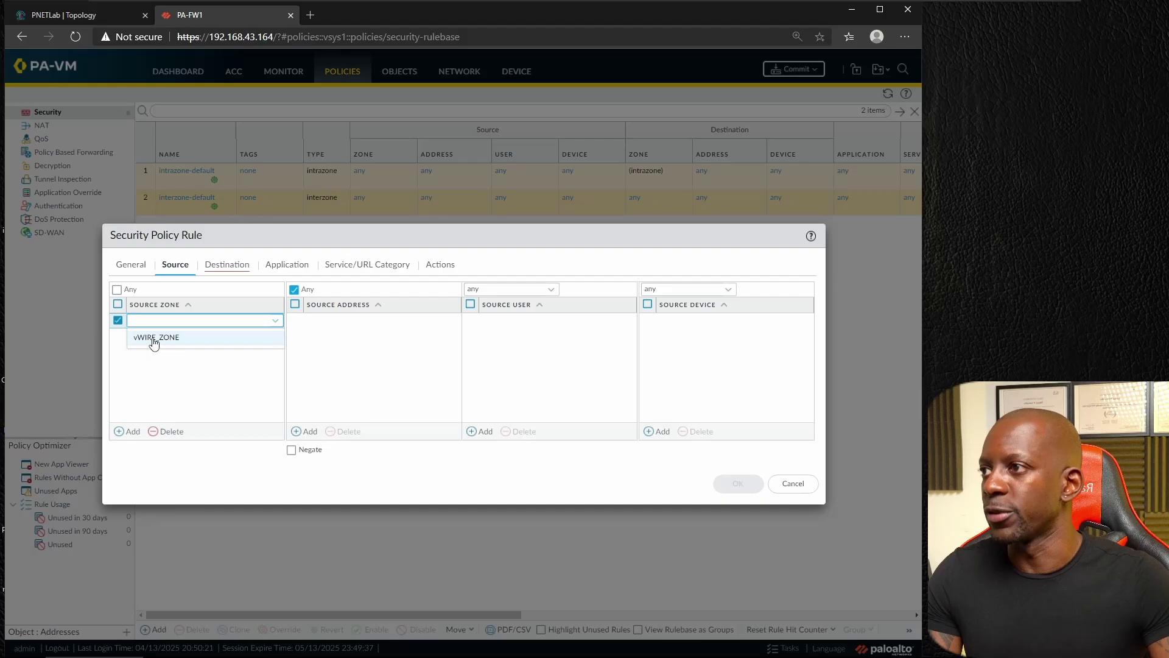
{"action": "left_click", "coordinate": [154, 340]}
Step: Set the rule's destination zone to vWIRE_ZONE, review service and action, and save it
{"action": "left_click", "coordinate": [227, 265]}
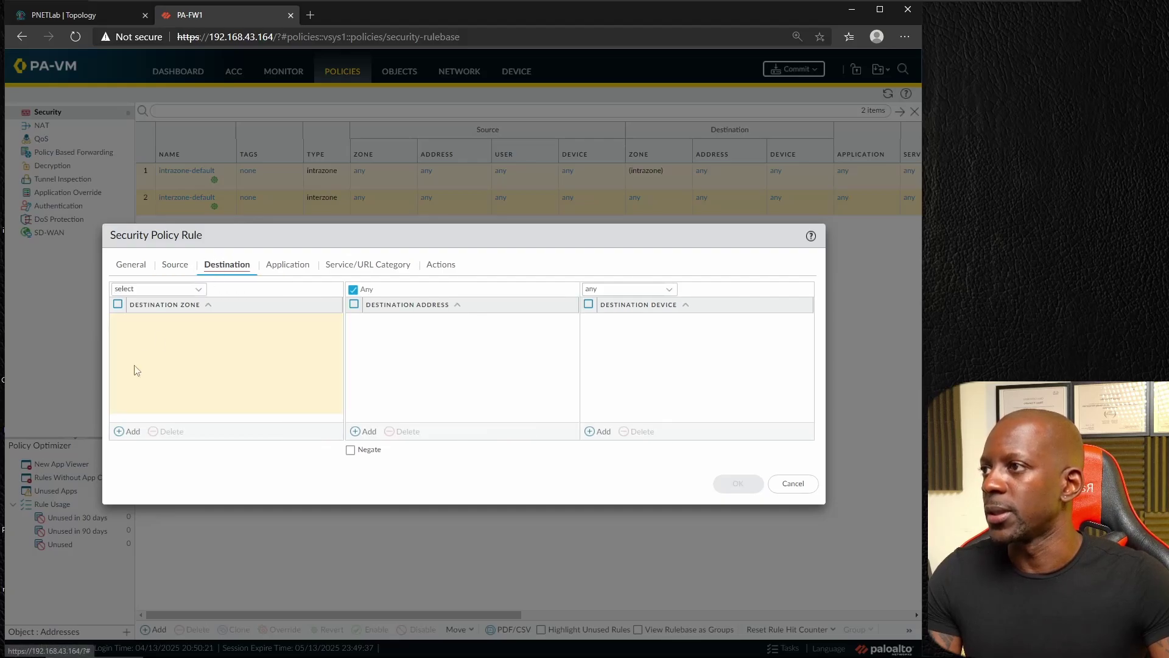
{"action": "left_click", "coordinate": [129, 431]}
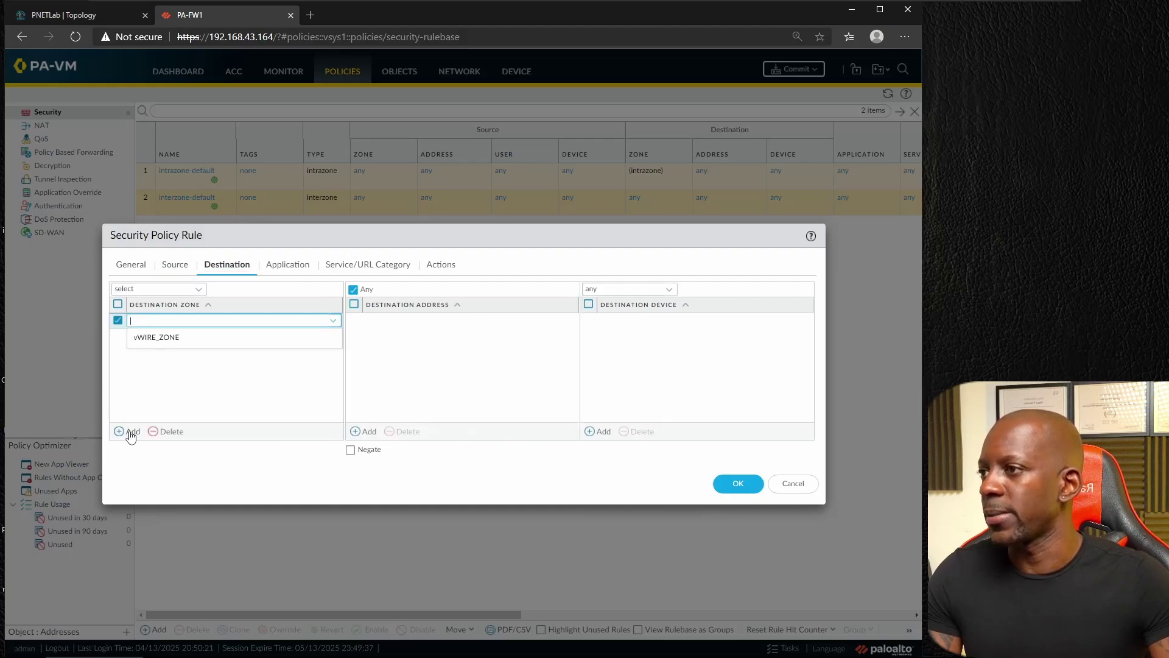
{"action": "left_click", "coordinate": [171, 343]}
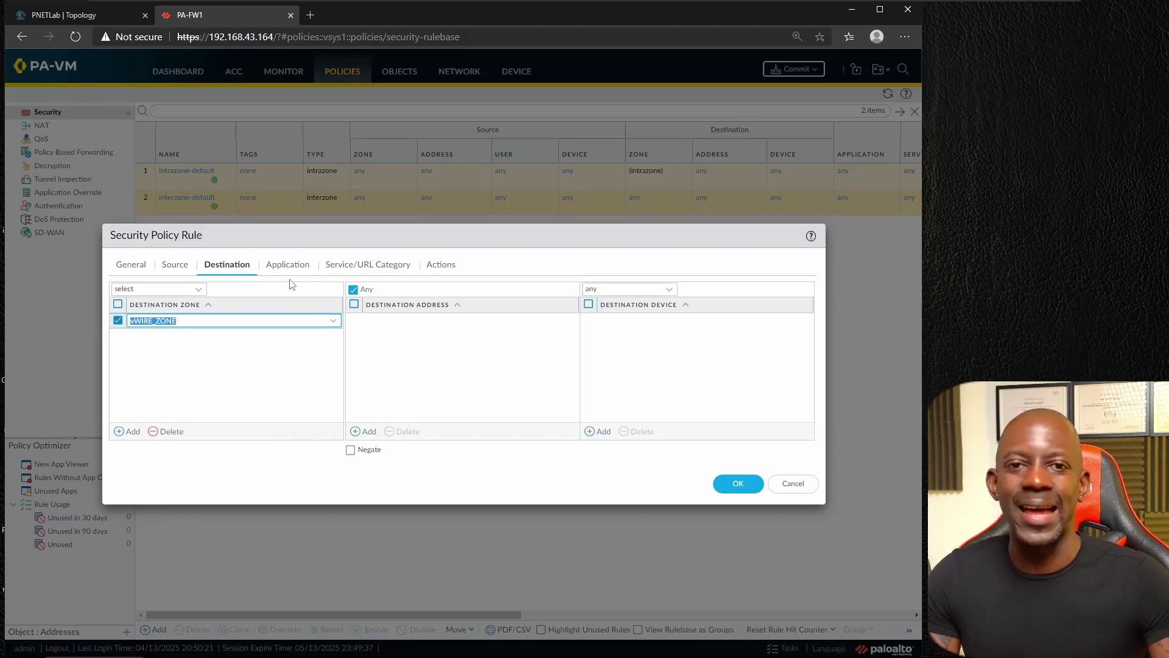
{"action": "left_click", "coordinate": [367, 266]}
{"action": "left_click", "coordinate": [444, 268]}
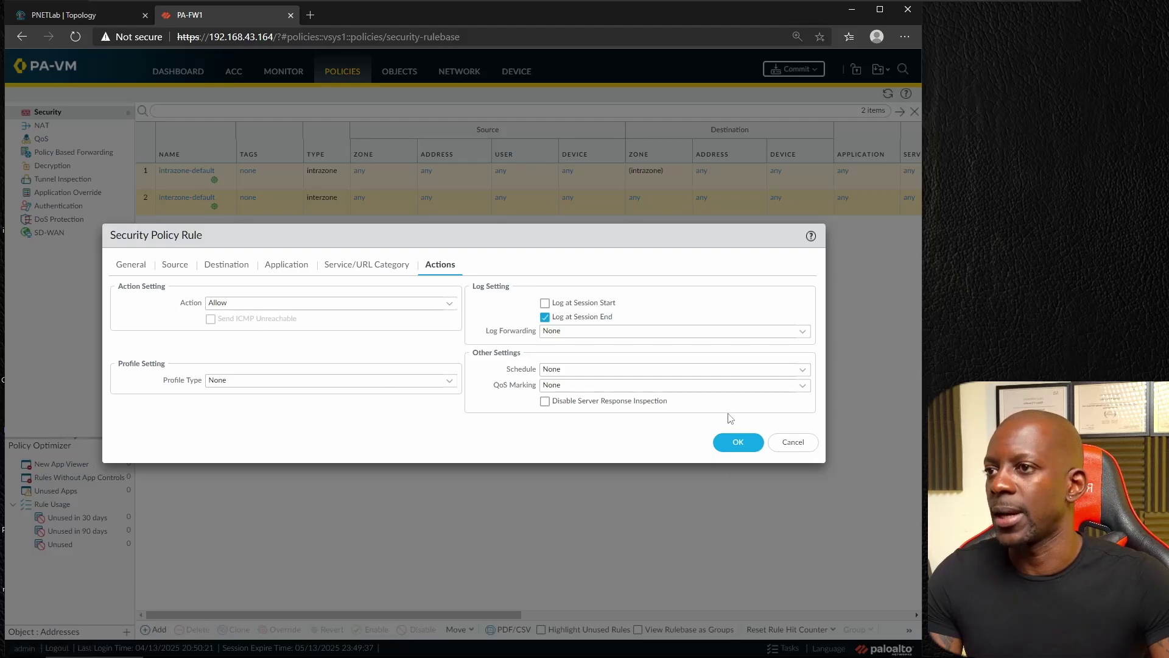
{"action": "left_click", "coordinate": [738, 442]}
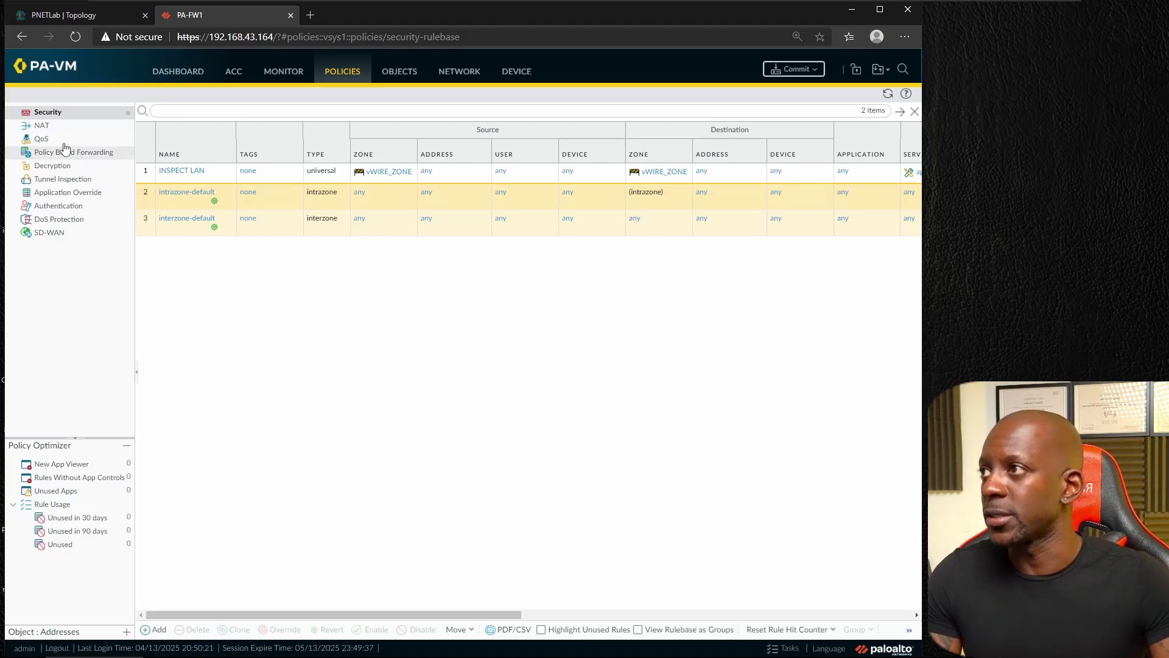
Step: Check the NAT rules, return to Security rules, and commit the configuration
{"action": "left_click", "coordinate": [44, 128]}
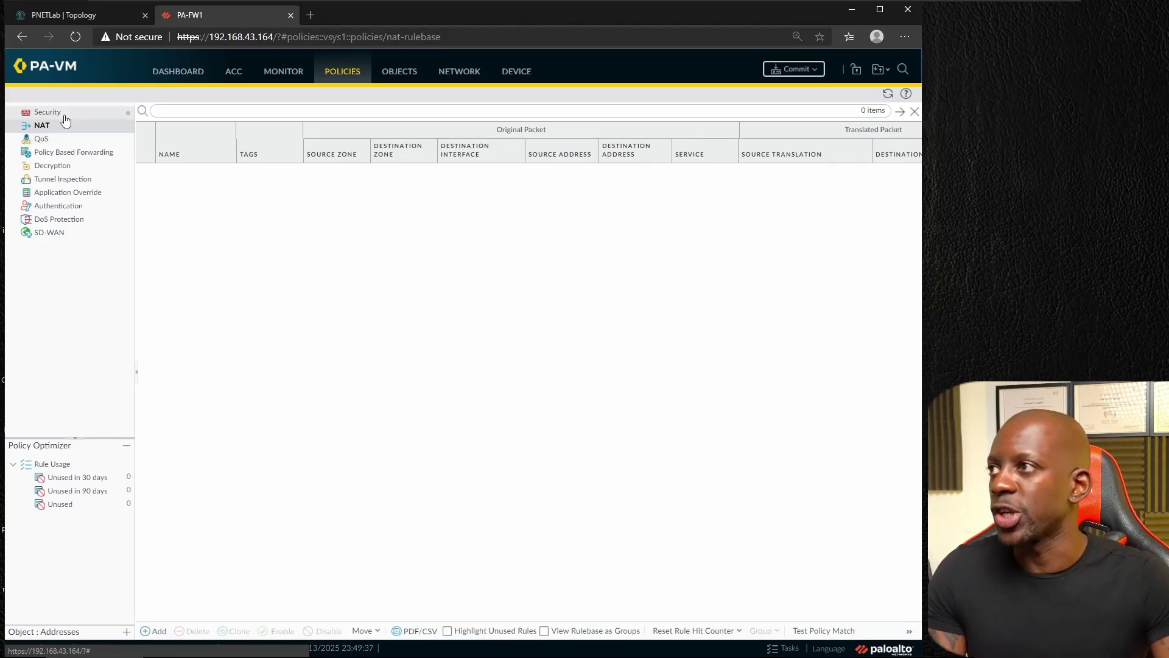
{"action": "left_click", "coordinate": [65, 118]}
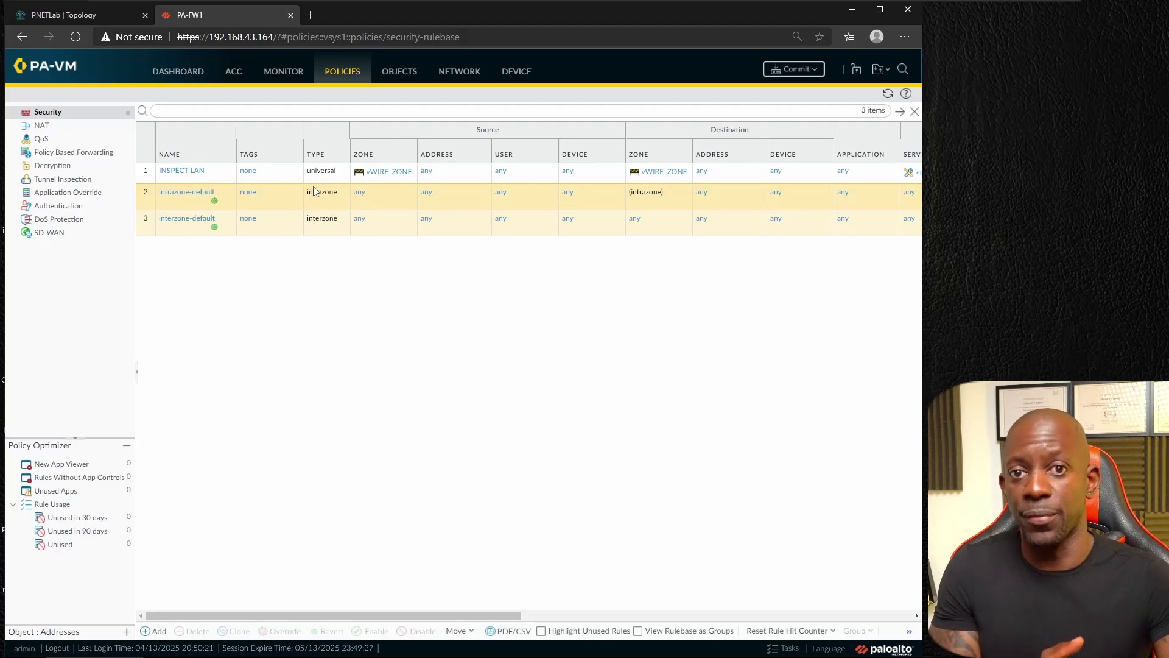
{"action": "left_click", "coordinate": [793, 69]}
{"action": "left_click", "coordinate": [580, 500]}
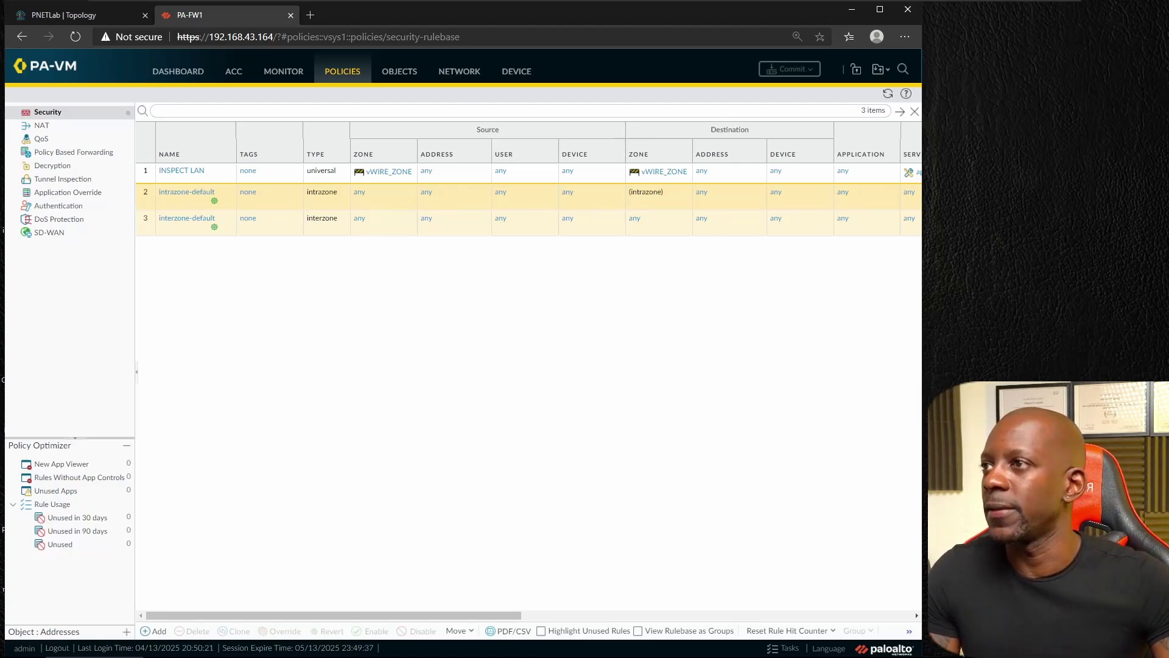
Step: Run 'sh run int e0/0' on RT-ISP to confirm 10.1.0.7 255.255.255.0, then minimize the console
{"action": "left_click", "coordinate": [404, 648]}
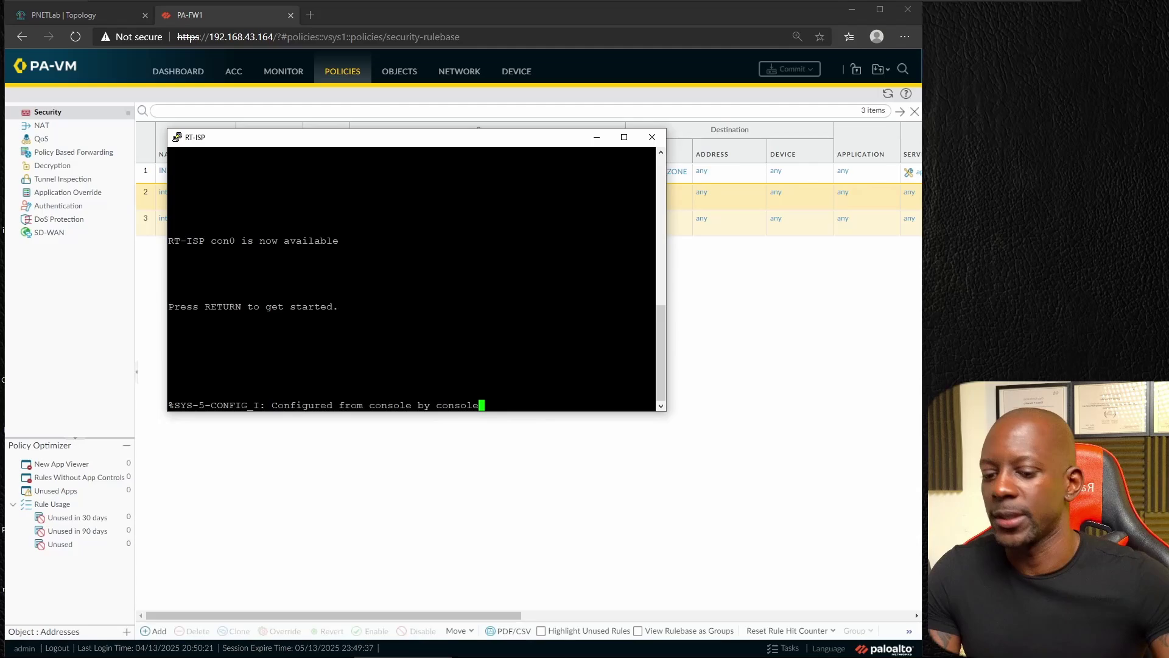
{"action": "key", "text": "Return"}
{"action": "type", "text": "sh run "}
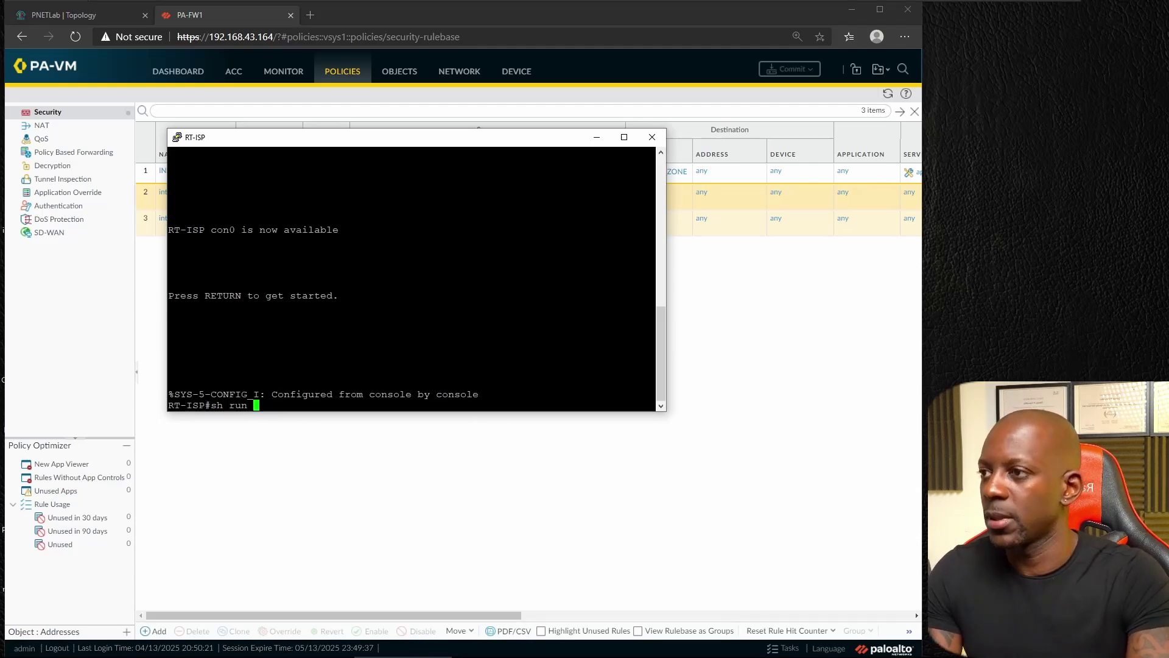
{"action": "type", "text": "int e0/0"}
{"action": "key", "text": "Return"}
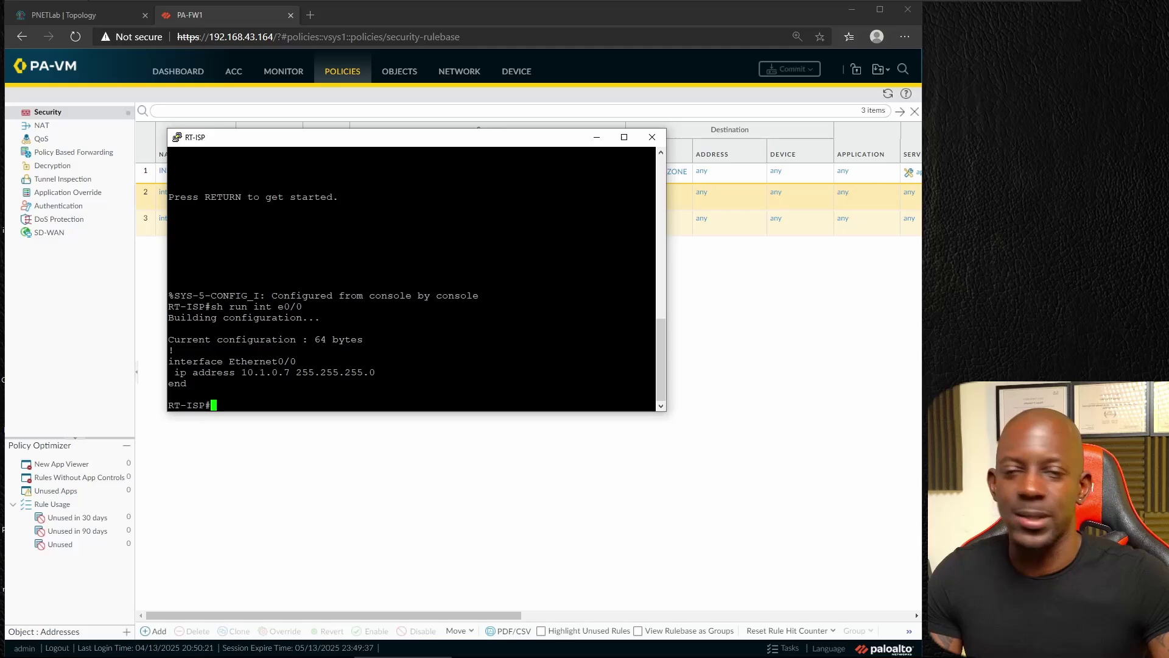
{"action": "left_click", "coordinate": [596, 137]}
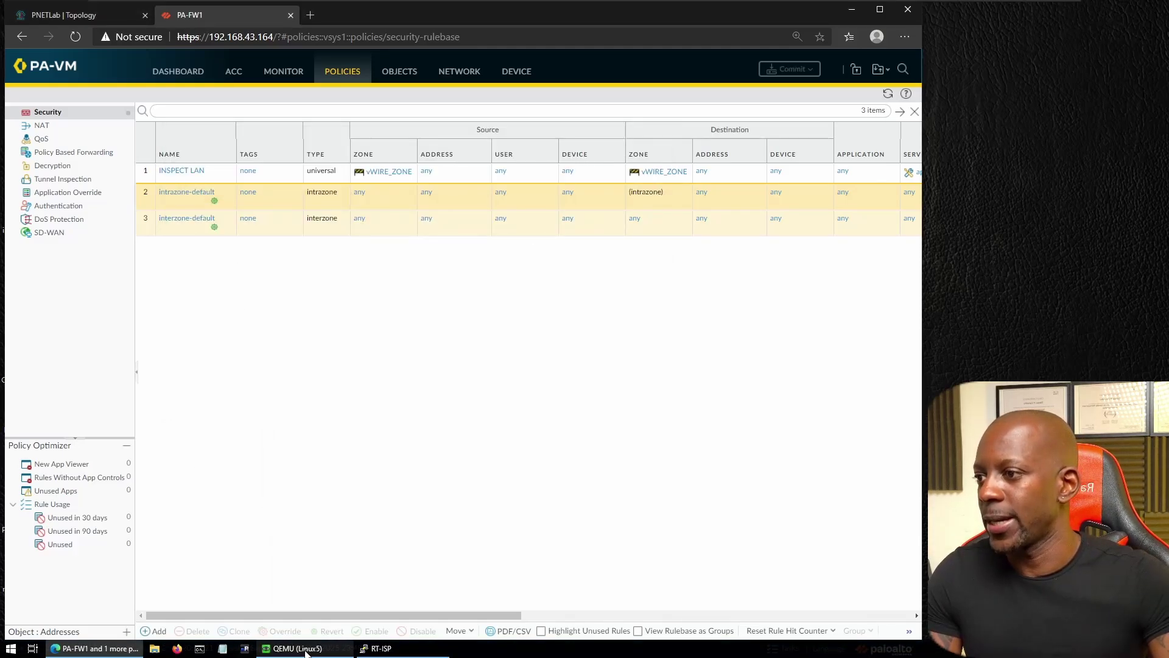
Step: In the Kali VM terminal, ping 10.1.0.7
{"action": "left_click", "coordinate": [292, 648]}
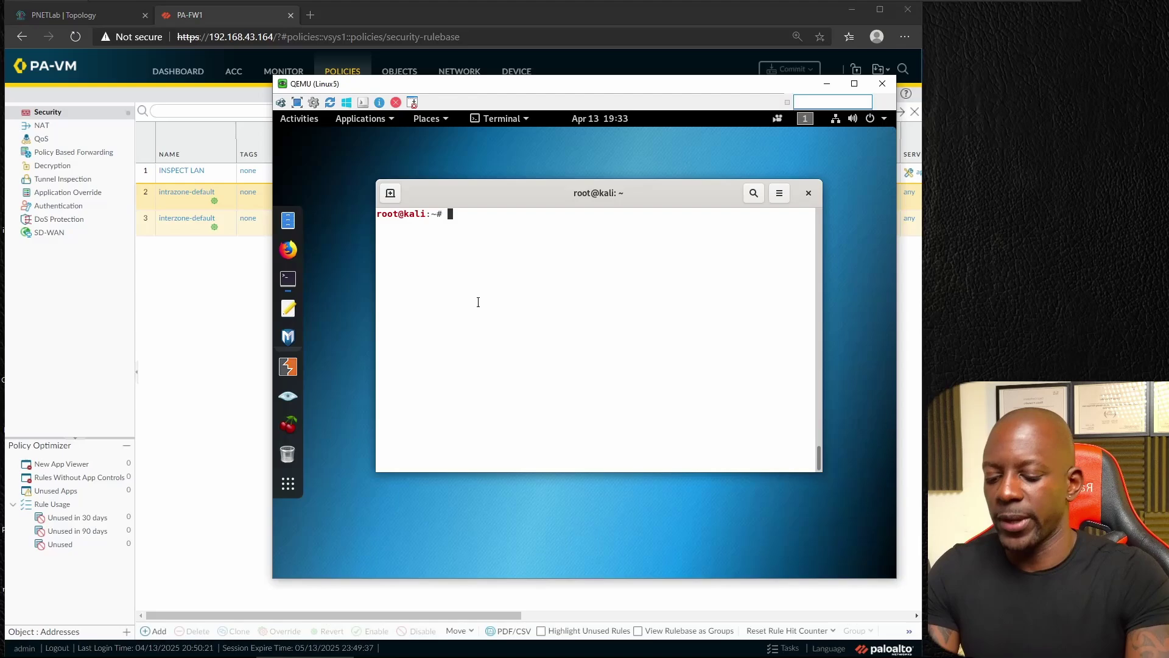
{"action": "type", "text": "ping 10.1.0"}
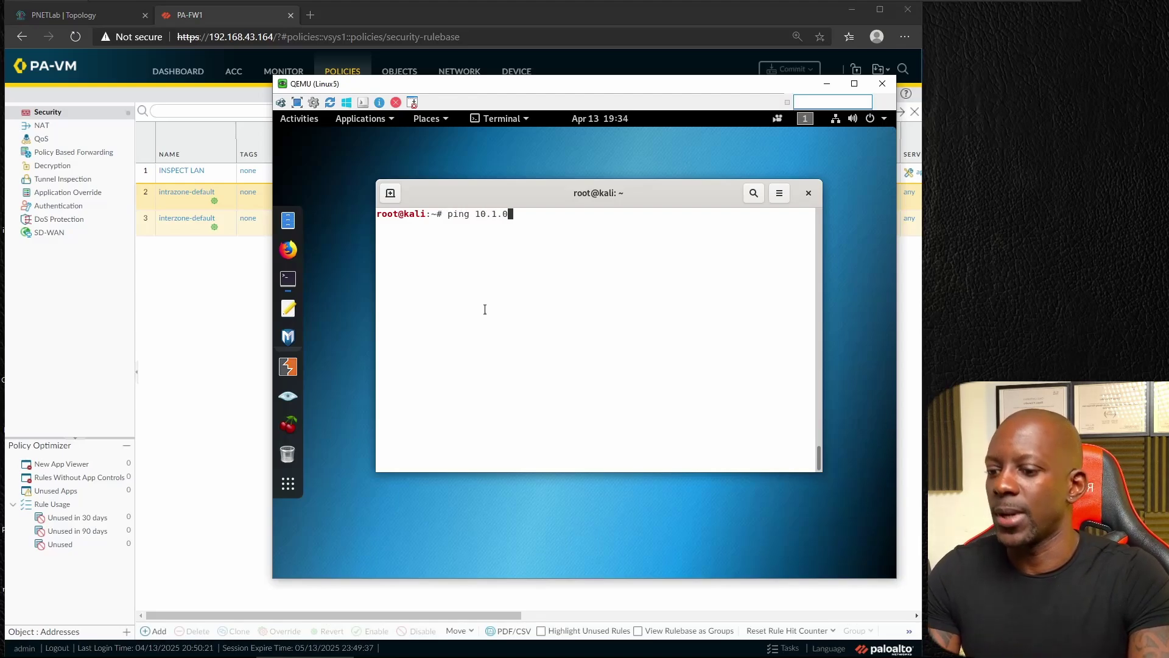
{"action": "type", "text": ".7"}
{"action": "key", "text": "Return"}
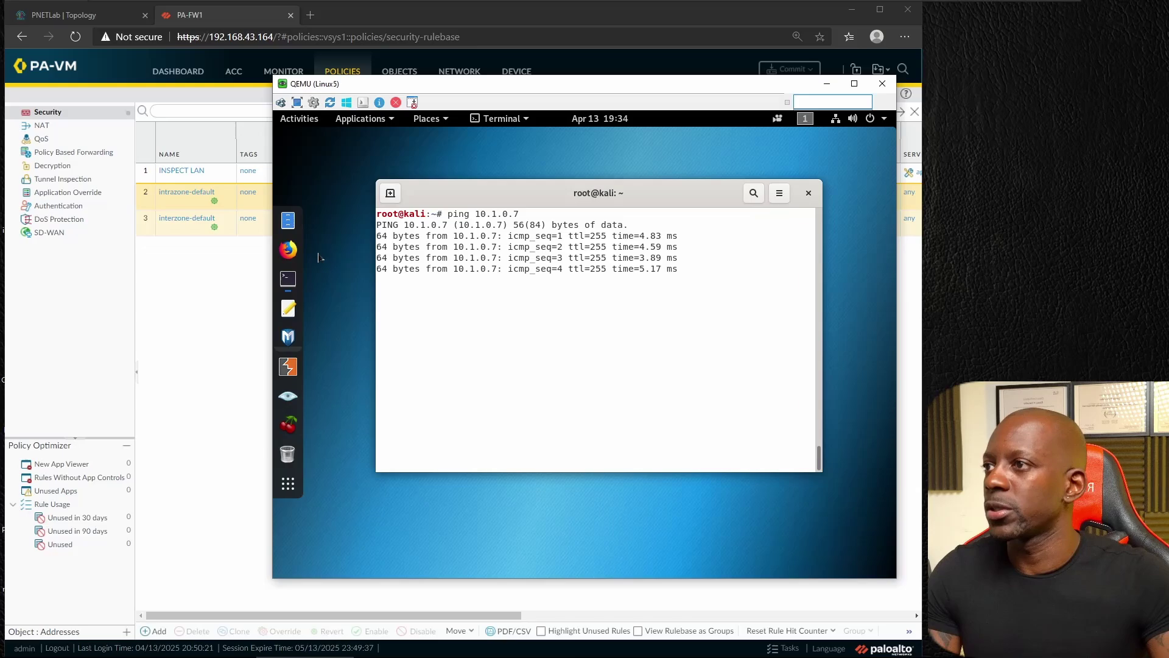
{"action": "left_click", "coordinate": [288, 250]}
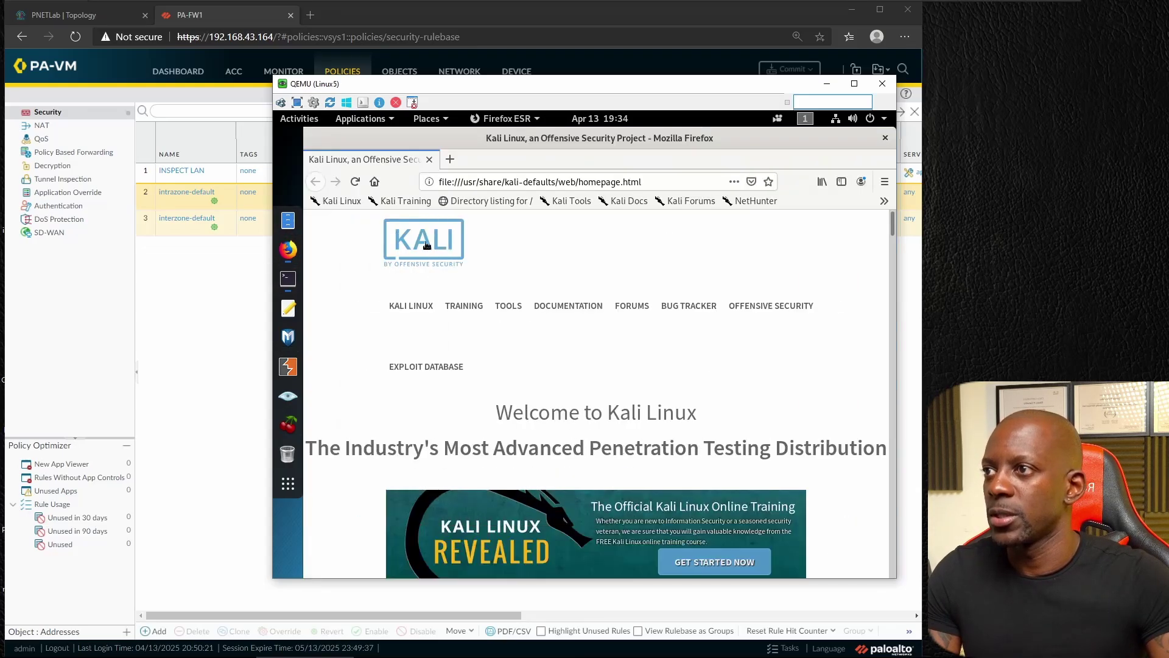
{"action": "left_click", "coordinate": [475, 183]}
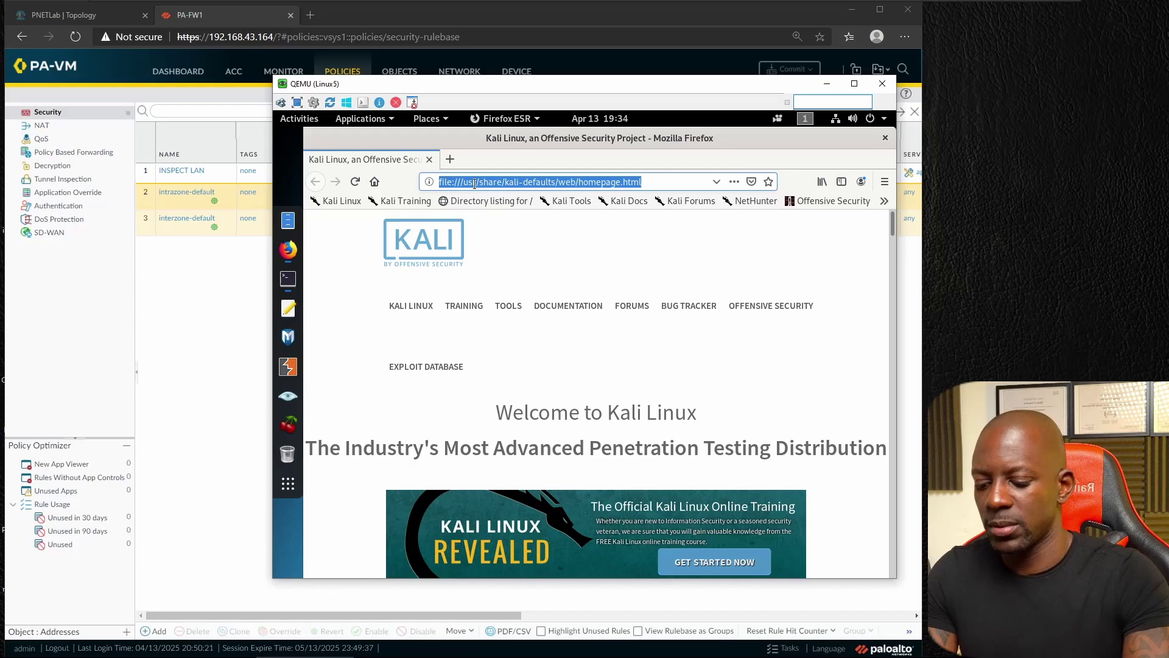
{"action": "type", "text": "http://1"}
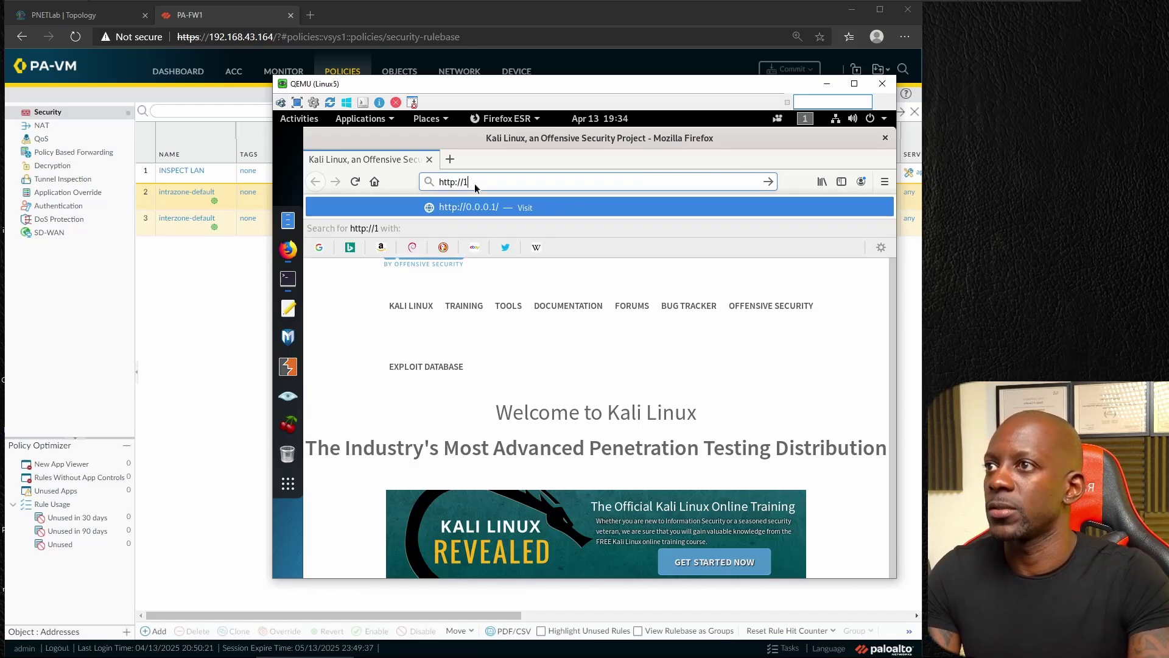
{"action": "type", "text": "0.1.0.7"}
{"action": "key", "text": "Return"}
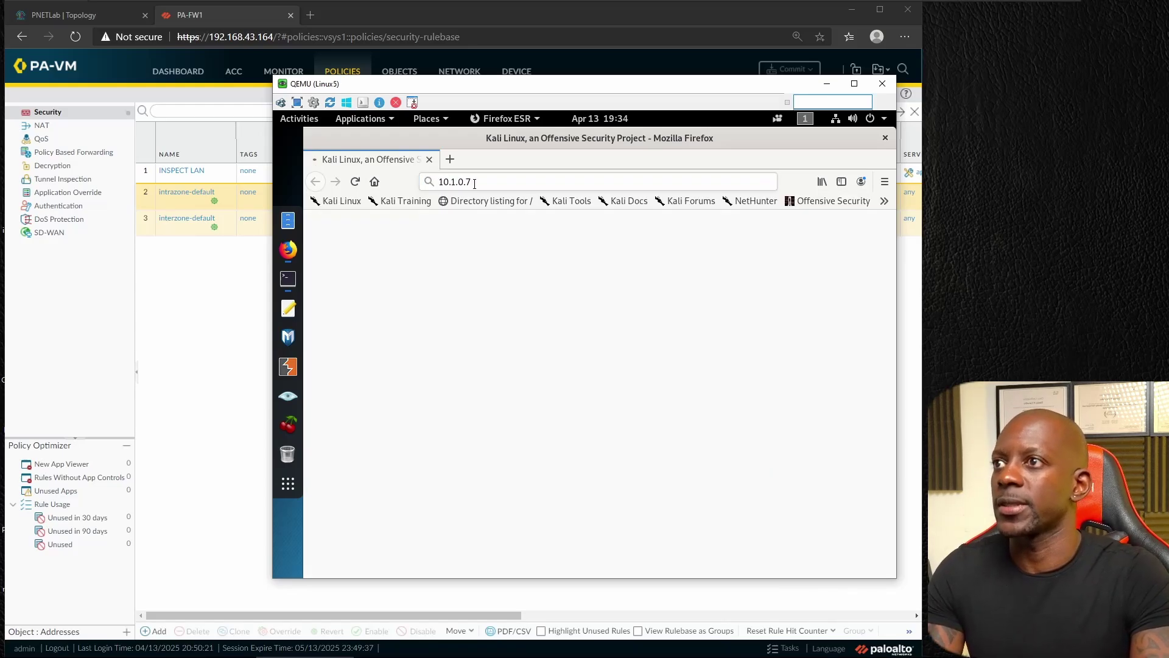
Step: Submit two sets of dummy credentials at the router's login prompt
{"action": "type", "text": "sadsfd"}
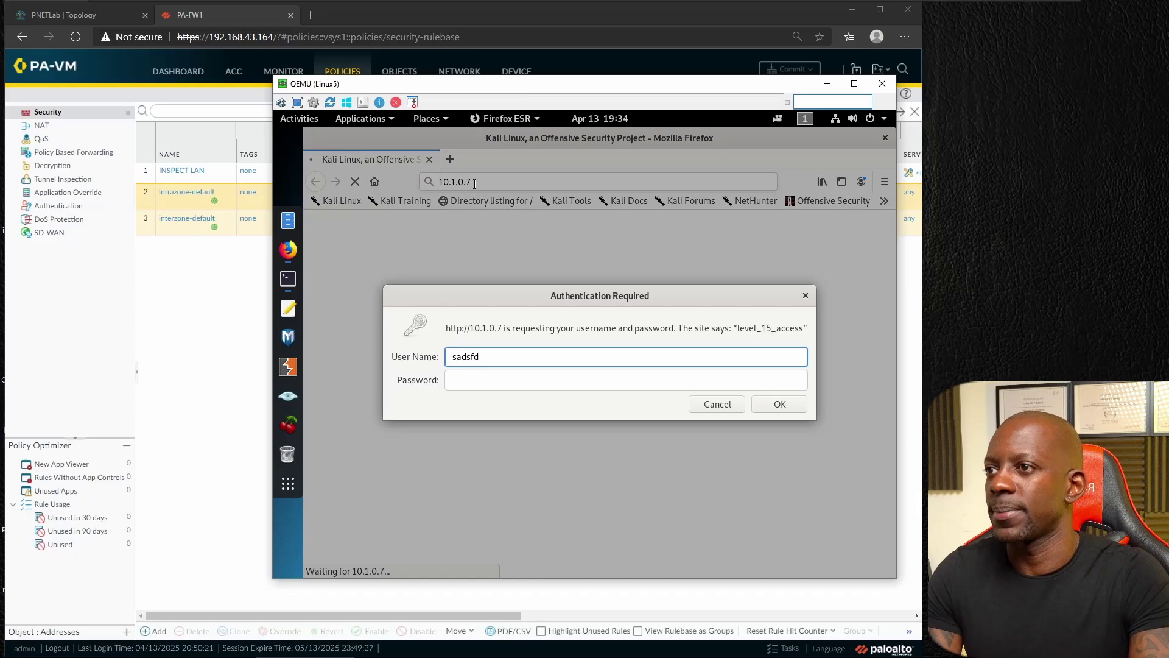
{"action": "key", "text": "Tab"}
{"action": "type", "text": "asdfasdf"}
{"action": "key", "text": "Return"}
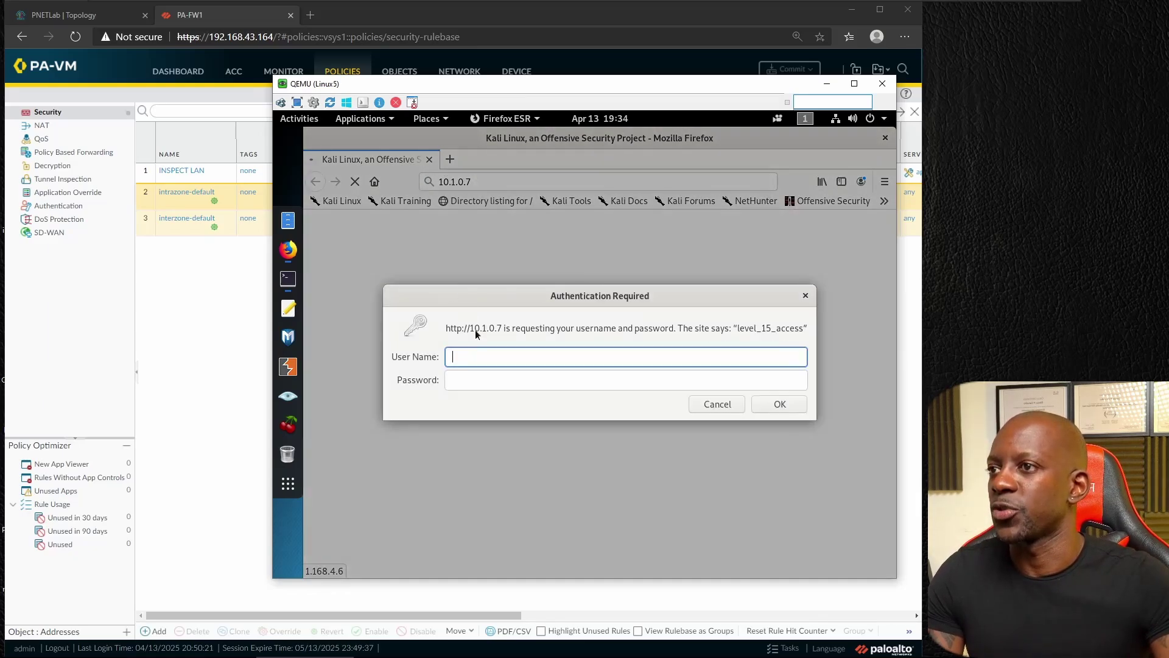
{"action": "type", "text": "sdsfsd"}
{"action": "key", "text": "Tab"}
{"action": "type", "text": "asdfa"}
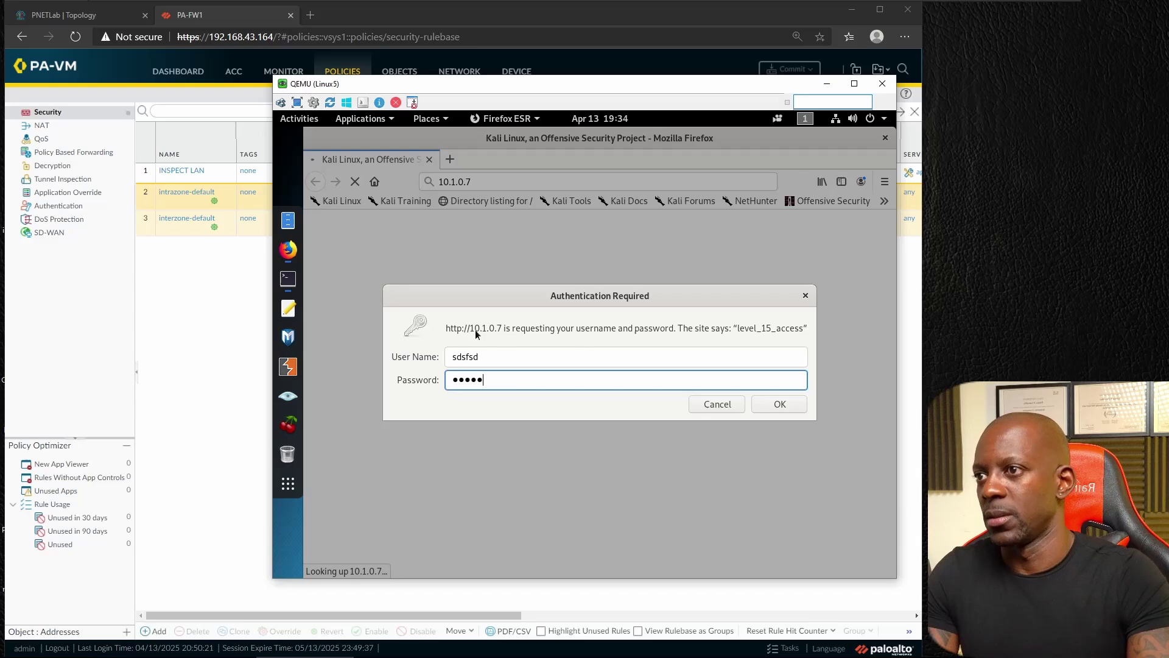
{"action": "key", "text": "Return"}
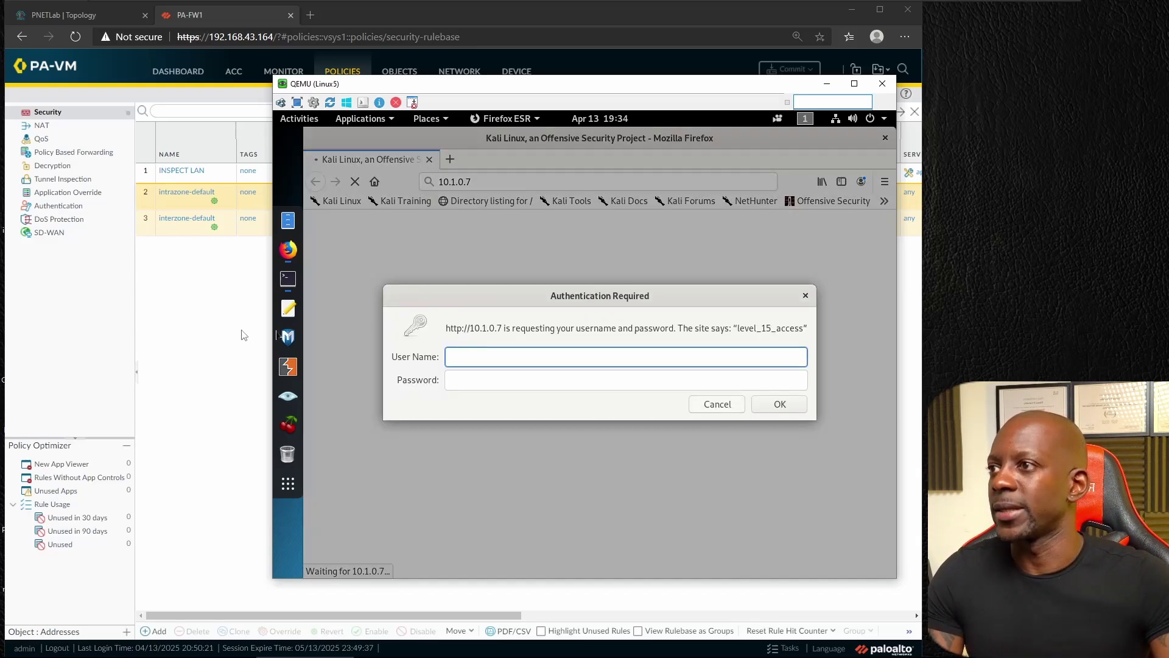
Step: In PA-VM, open the Monitor traffic logs and select the newest 10.1.0.5 to 10.1.0.7 entry
{"action": "left_click", "coordinate": [243, 335]}
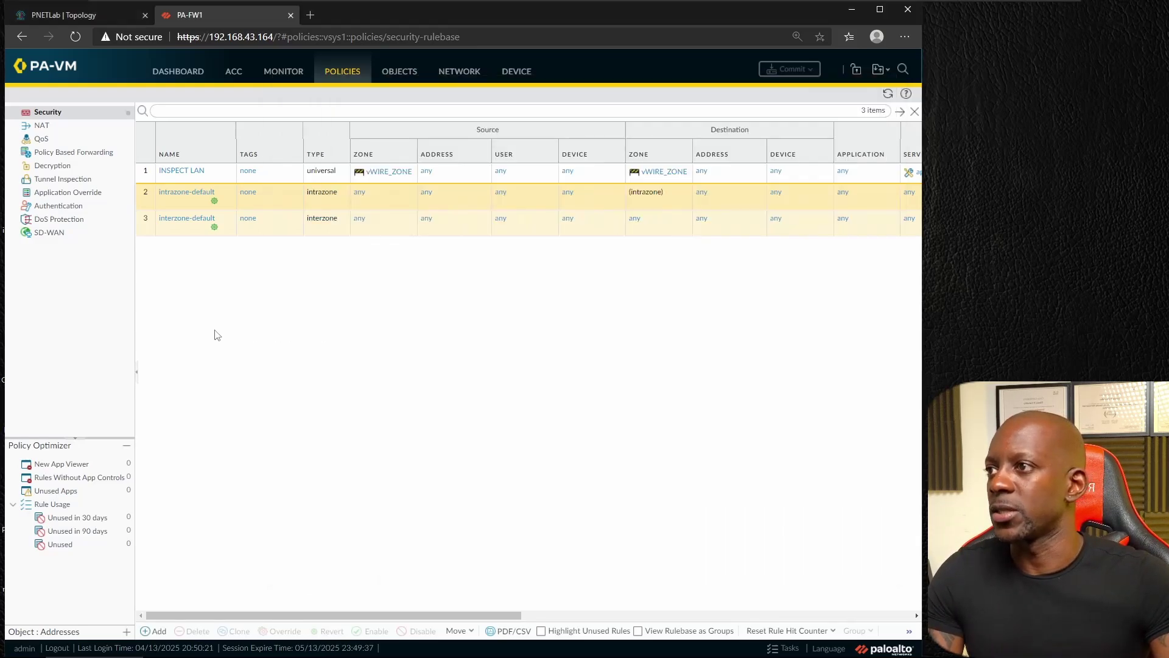
{"action": "left_click", "coordinate": [291, 75]}
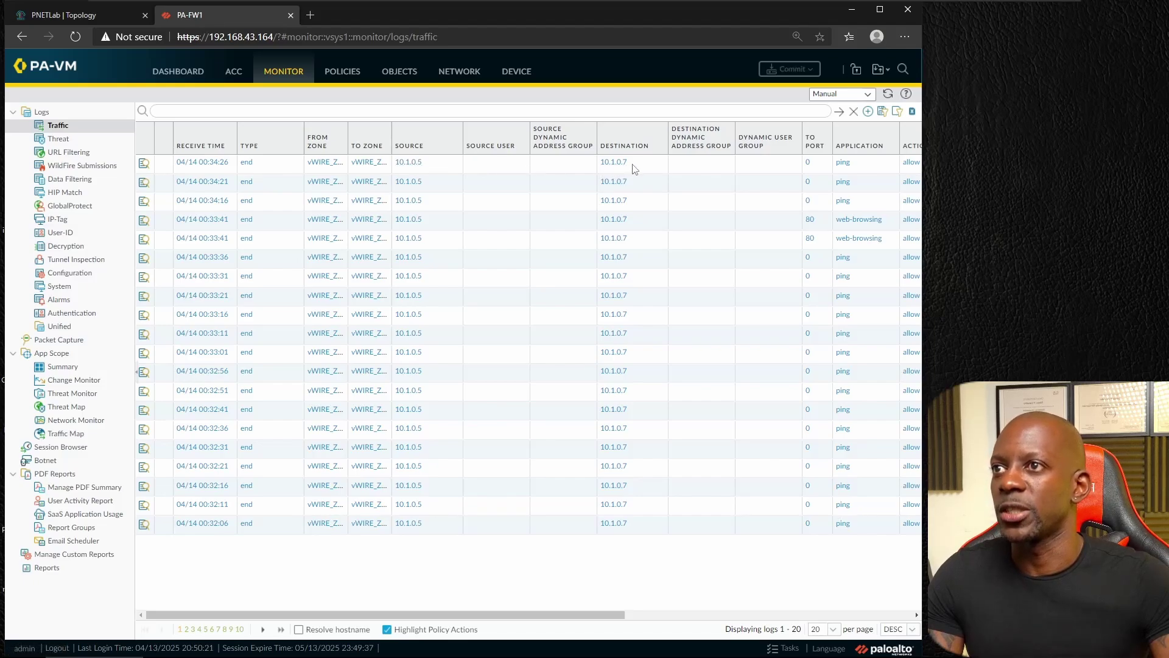
{"action": "left_click", "coordinate": [144, 166]}
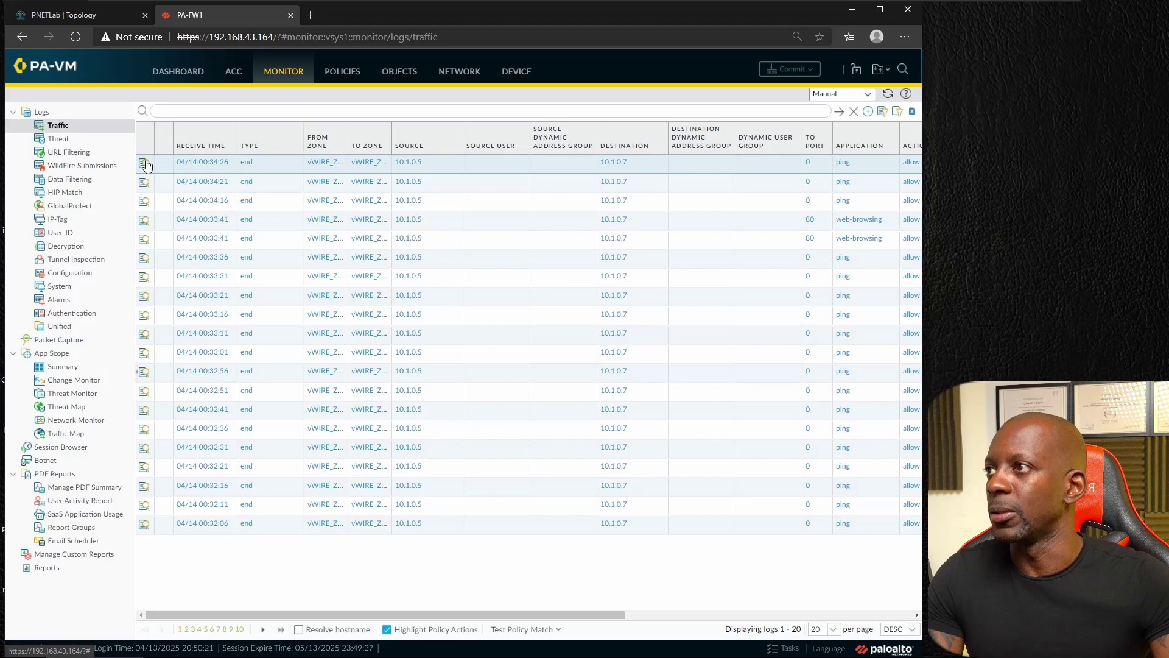
Step: Open the newest ping log's details, highlighting rule INSPECT LAN and interfaces ethernet1/1 and ethernet1/3
{"action": "left_click", "coordinate": [145, 165]}
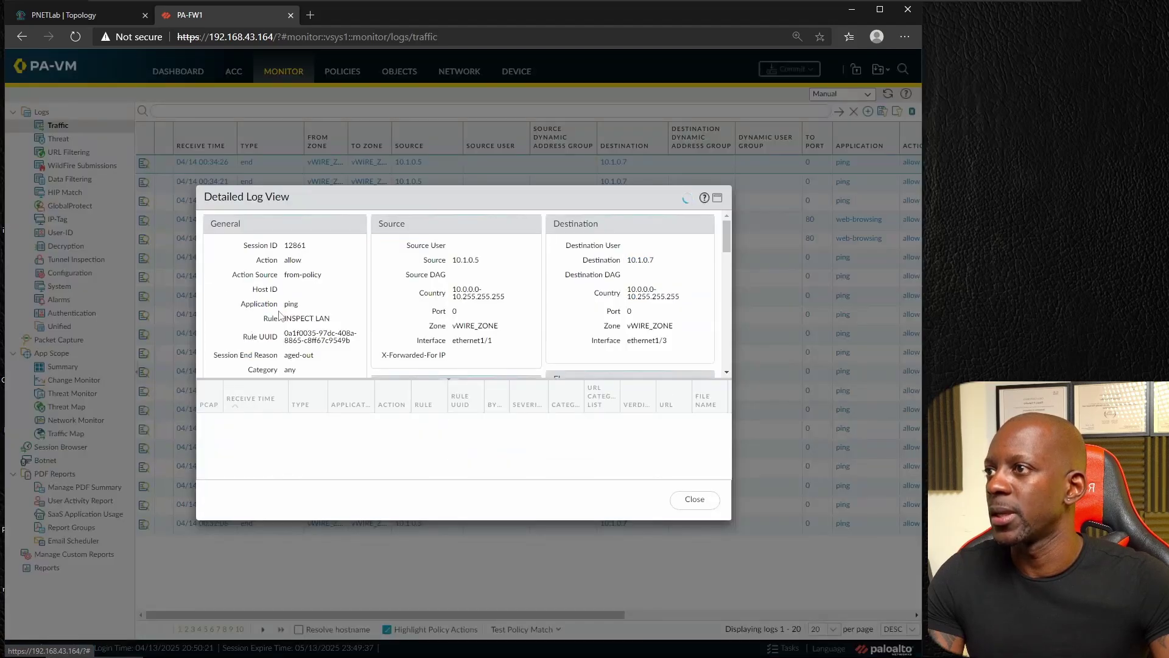
{"action": "left_click_drag", "start_coordinate": [283, 319], "coordinate": [330, 323]}
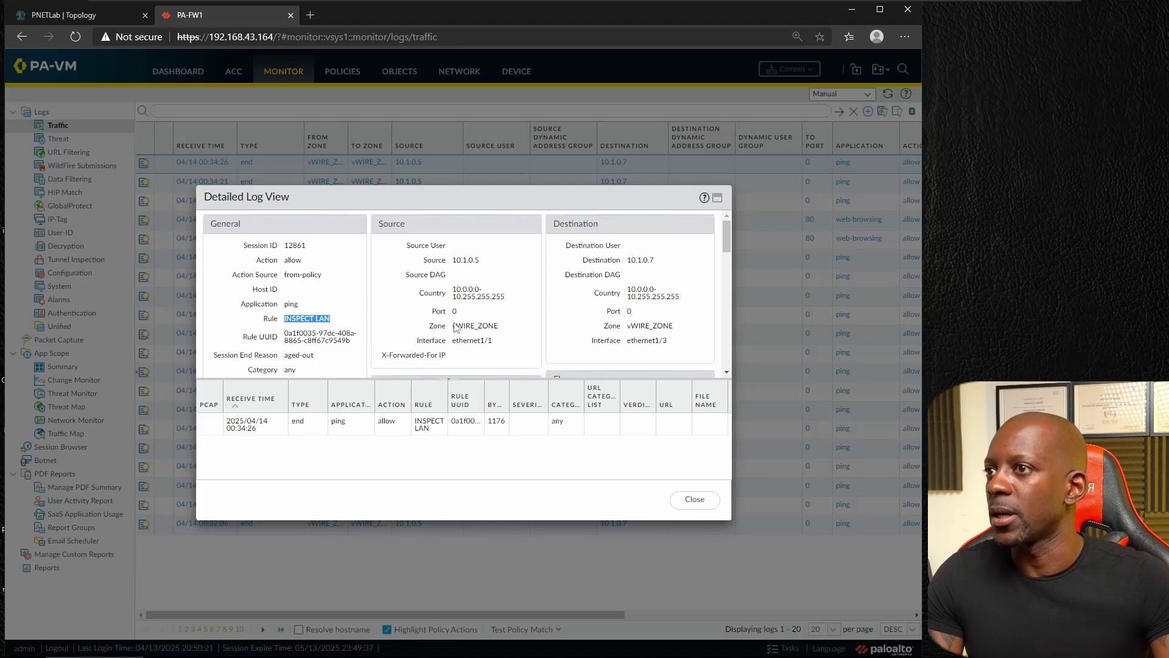
{"action": "scroll", "coordinate": [455, 328], "scroll_direction": "down", "scroll_amount": 1}
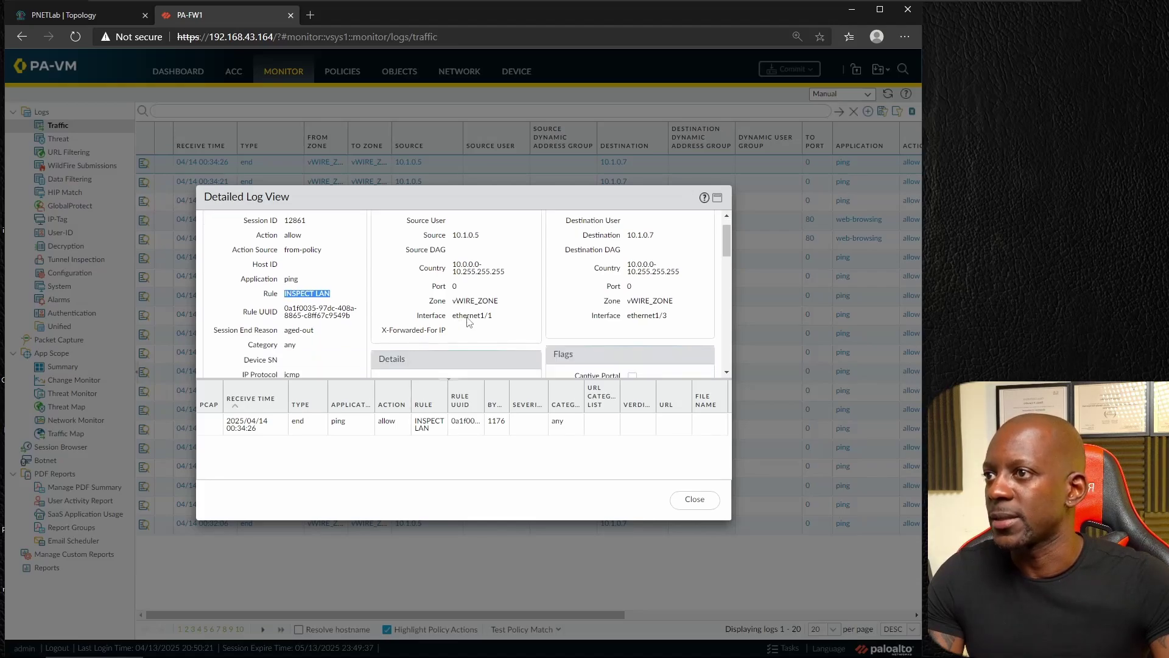
{"action": "left_click_drag", "start_coordinate": [452, 316], "coordinate": [498, 322]}
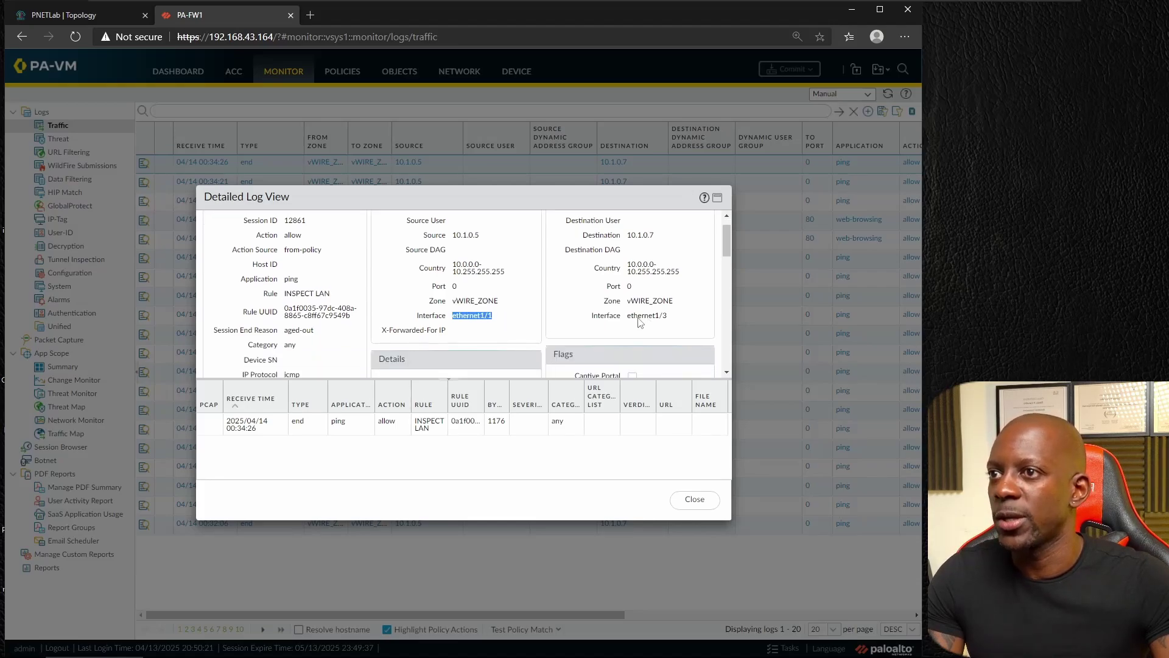
{"action": "left_click_drag", "start_coordinate": [638, 318], "coordinate": [678, 326]}
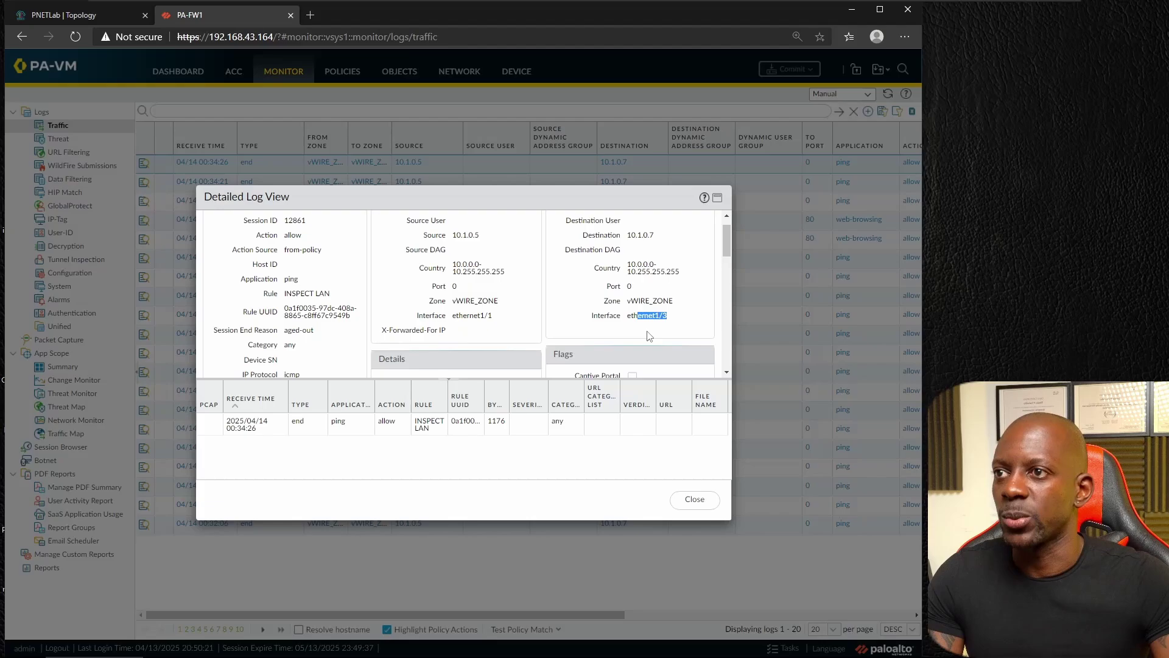